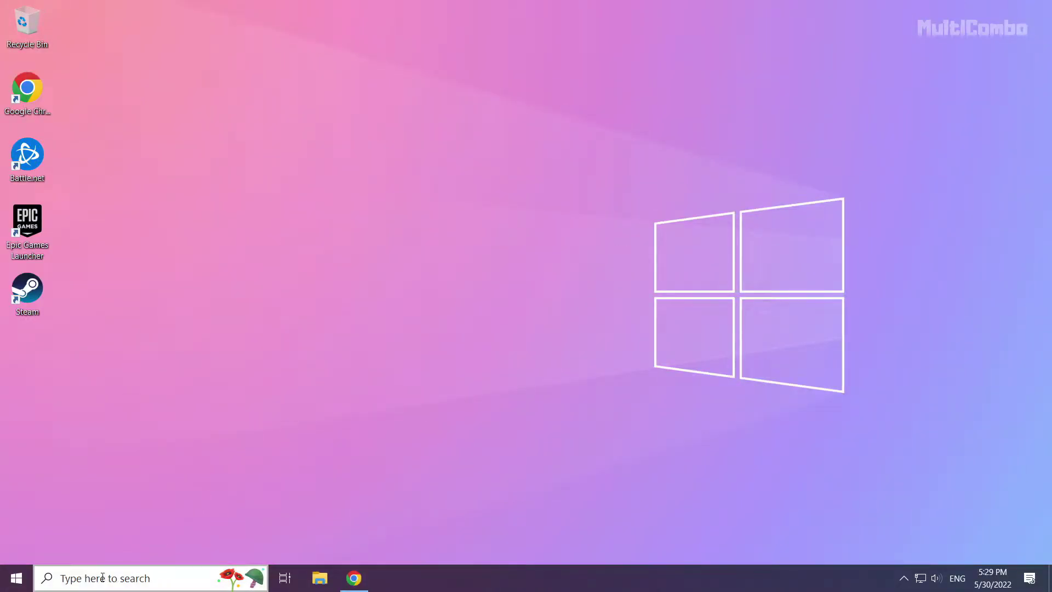
- Search for 'device manager', open Device Manager and centre its window
{"action": "left_click", "coordinate": [143, 577]}
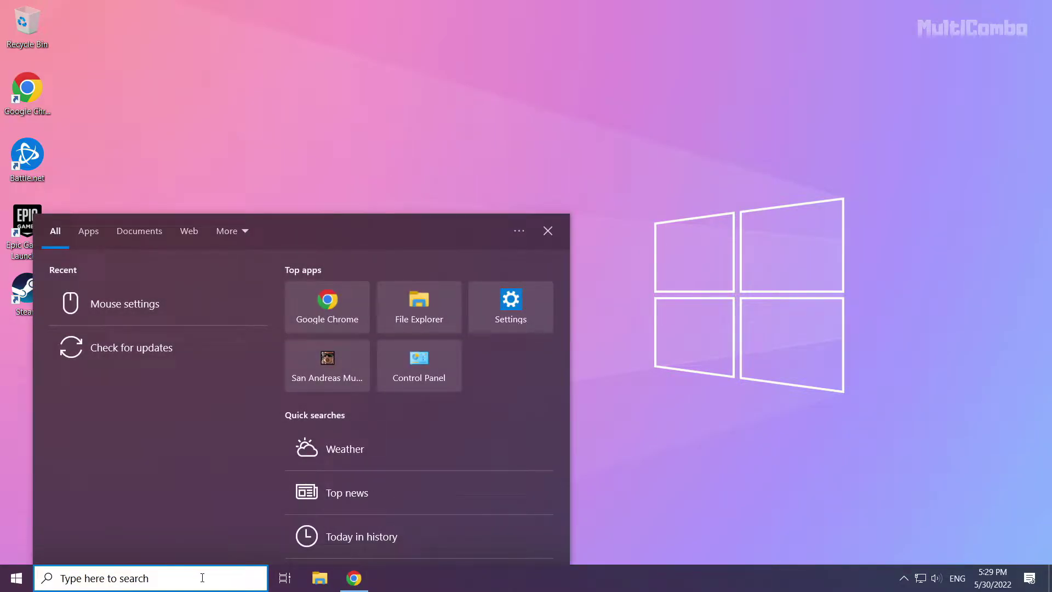
{"action": "type", "text": "devi"}
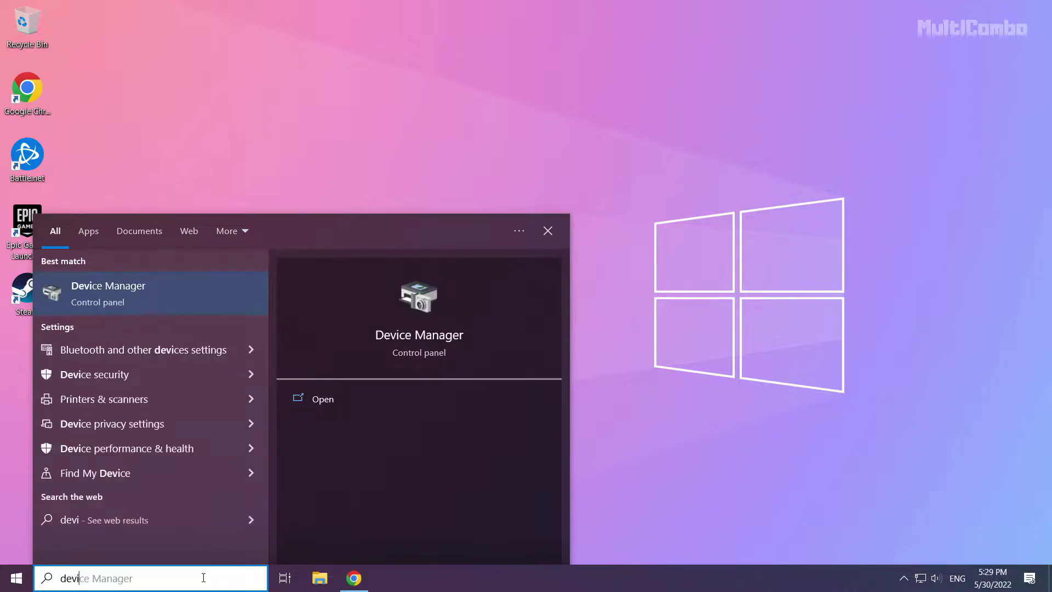
{"action": "type", "text": "ce mana"}
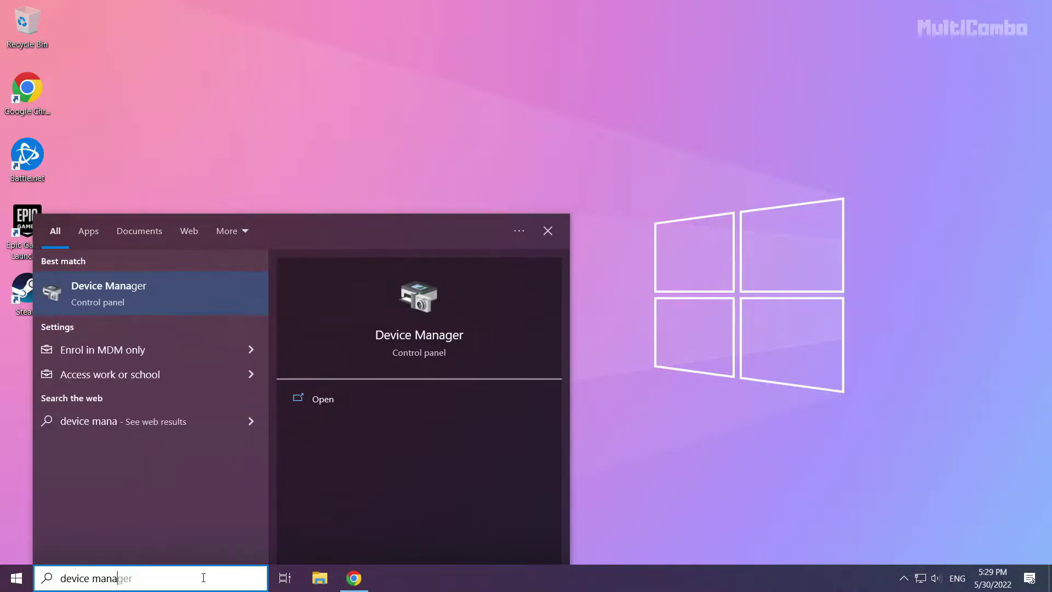
{"action": "type", "text": "ger"}
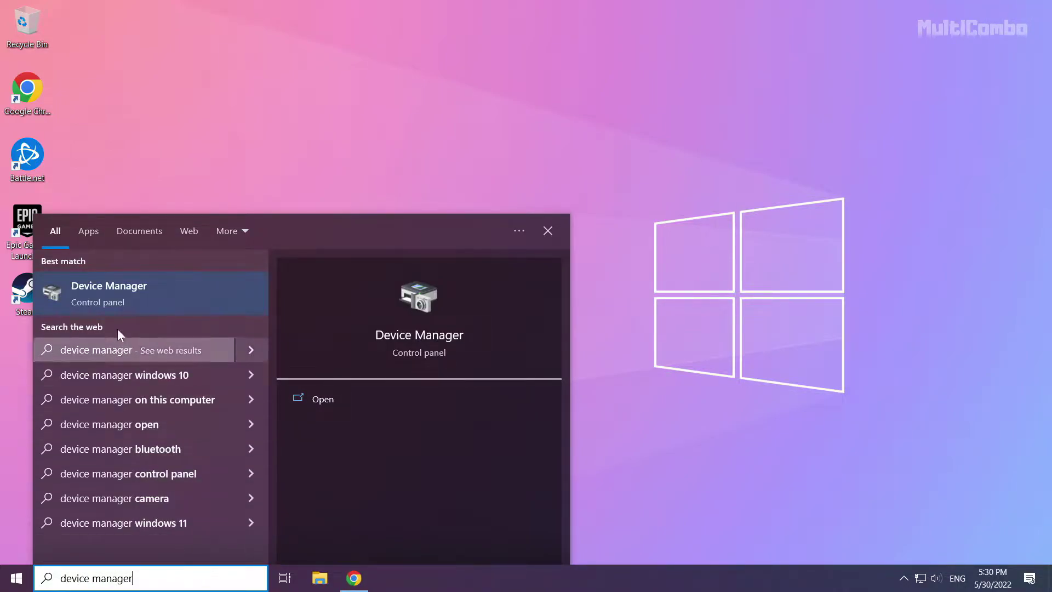
{"action": "left_click", "coordinate": [150, 282]}
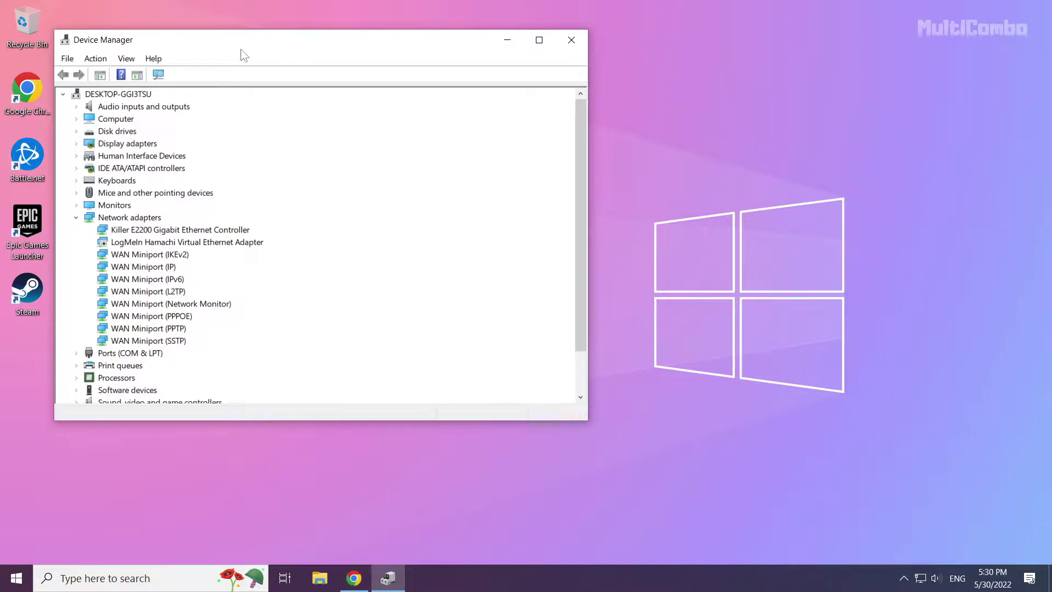
{"action": "left_click_drag", "start_coordinate": [241, 50], "coordinate": [444, 96]}
- Expand Display adapters and select the NVIDIA GeForce GTX 1050 Ti card
{"action": "left_click", "coordinate": [331, 203]}
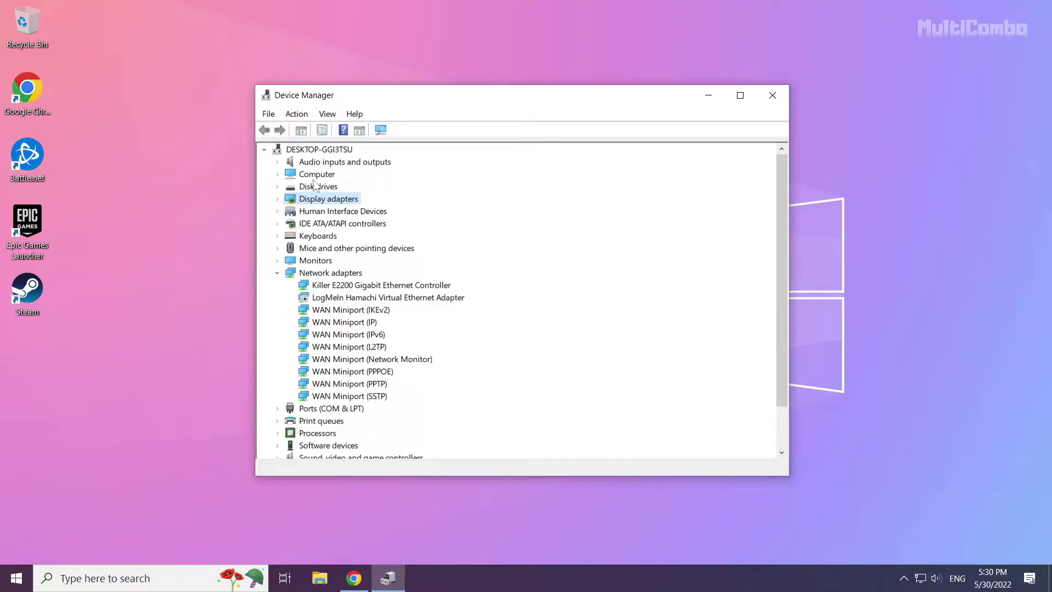
{"action": "left_click", "coordinate": [278, 199]}
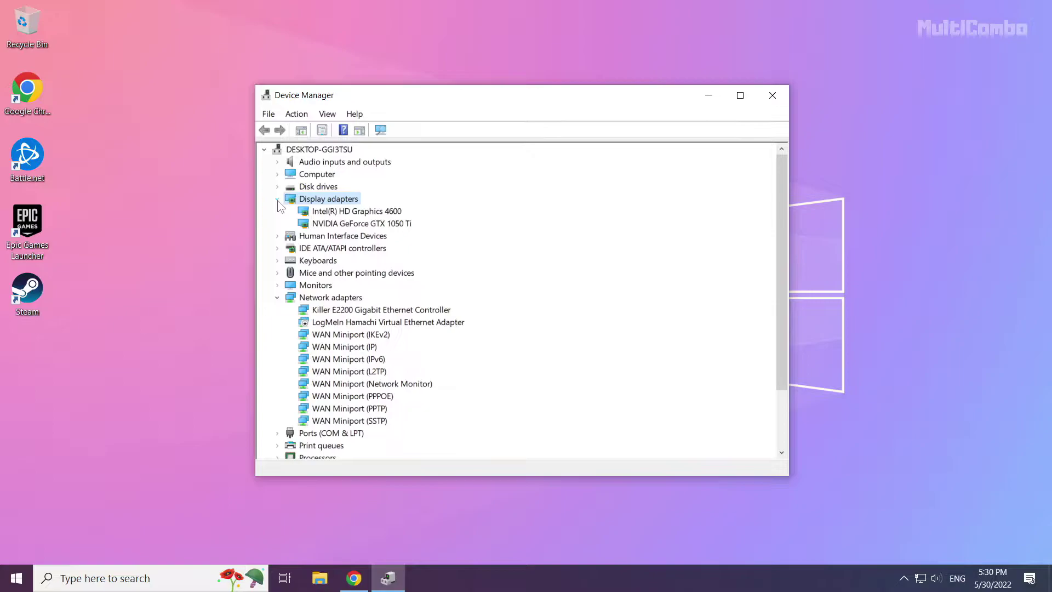
{"action": "left_click", "coordinate": [336, 225]}
{"action": "left_click", "coordinate": [339, 213]}
{"action": "left_click", "coordinate": [330, 224]}
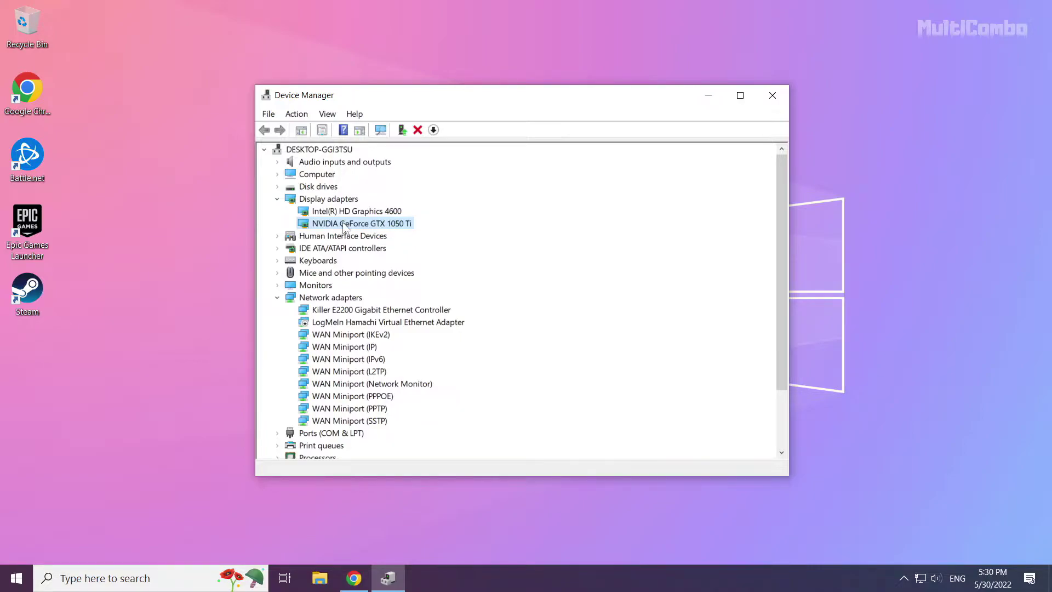
- Run an automatic driver update search for the NVIDIA GeForce GTX 1050 Ti
{"action": "right_click", "coordinate": [343, 227]}
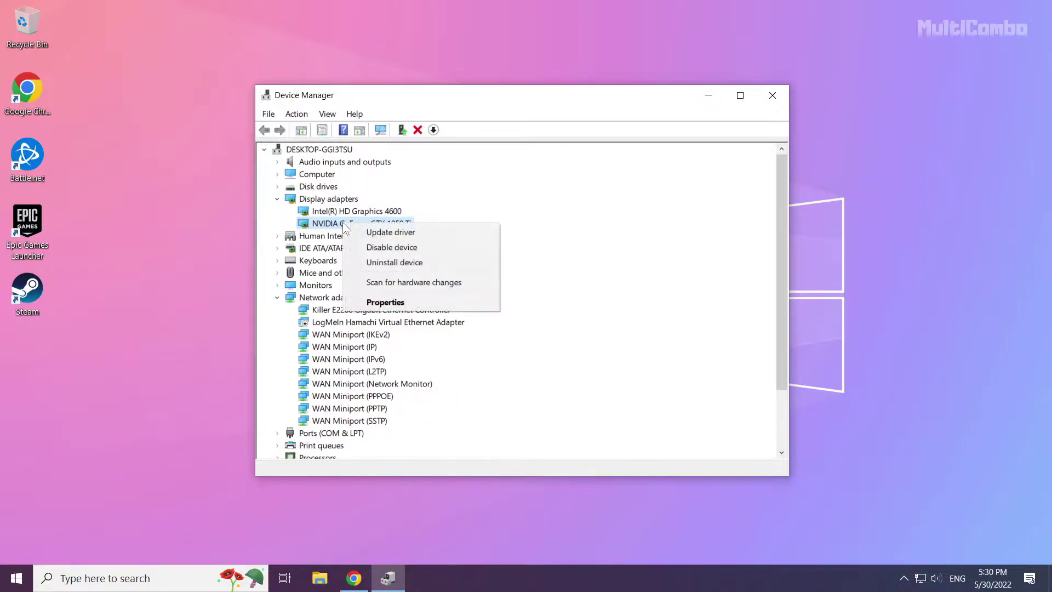
{"action": "left_click", "coordinate": [407, 232]}
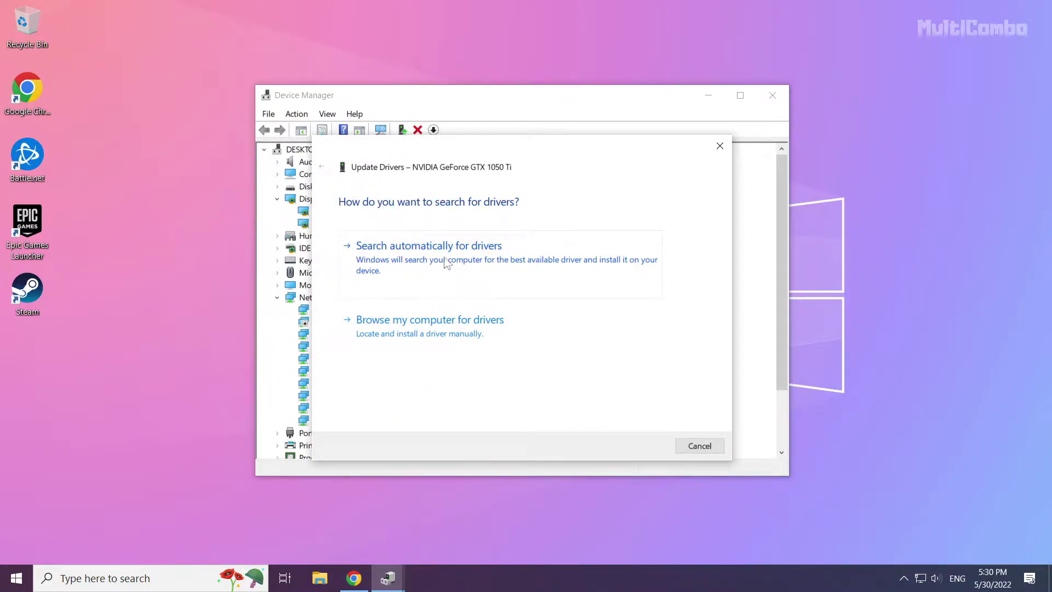
{"action": "left_click", "coordinate": [470, 275]}
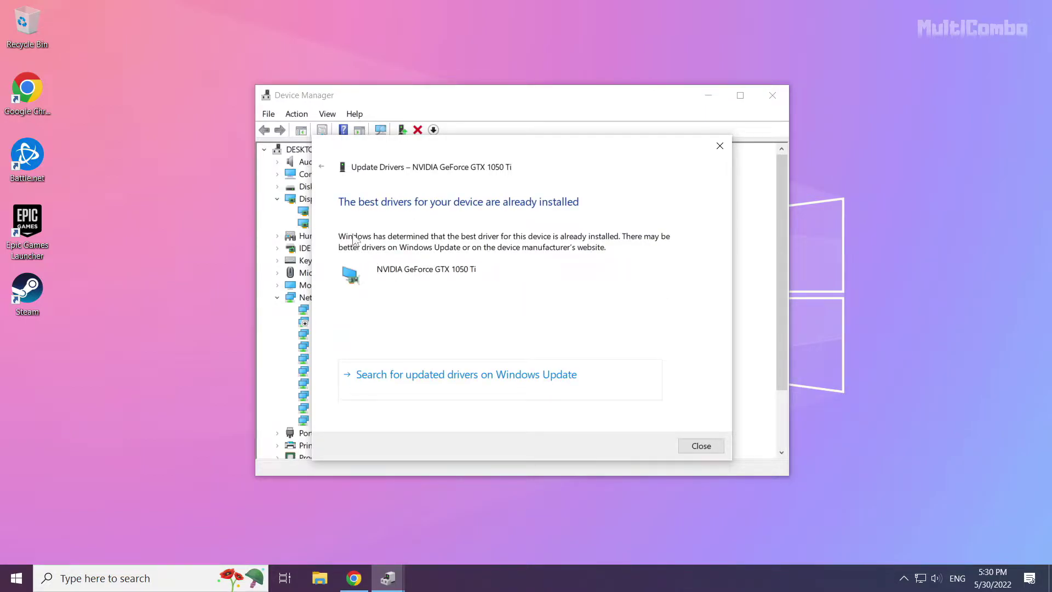
- Run an automatic driver update search for the Intel(R) HD Graphics 4600 and dismiss the result
{"action": "left_click", "coordinate": [701, 446]}
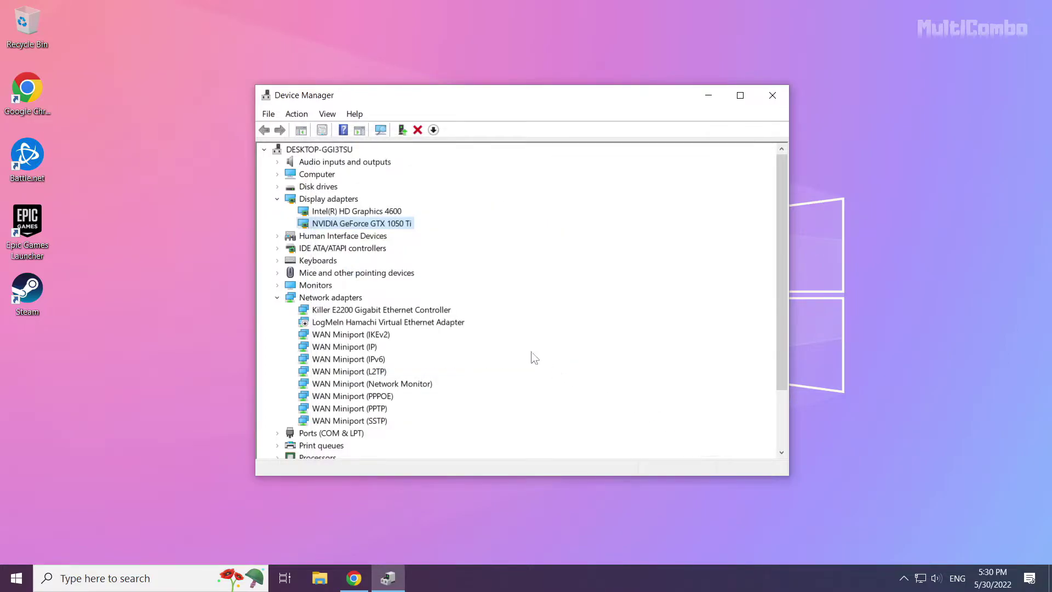
{"action": "left_click", "coordinate": [328, 213]}
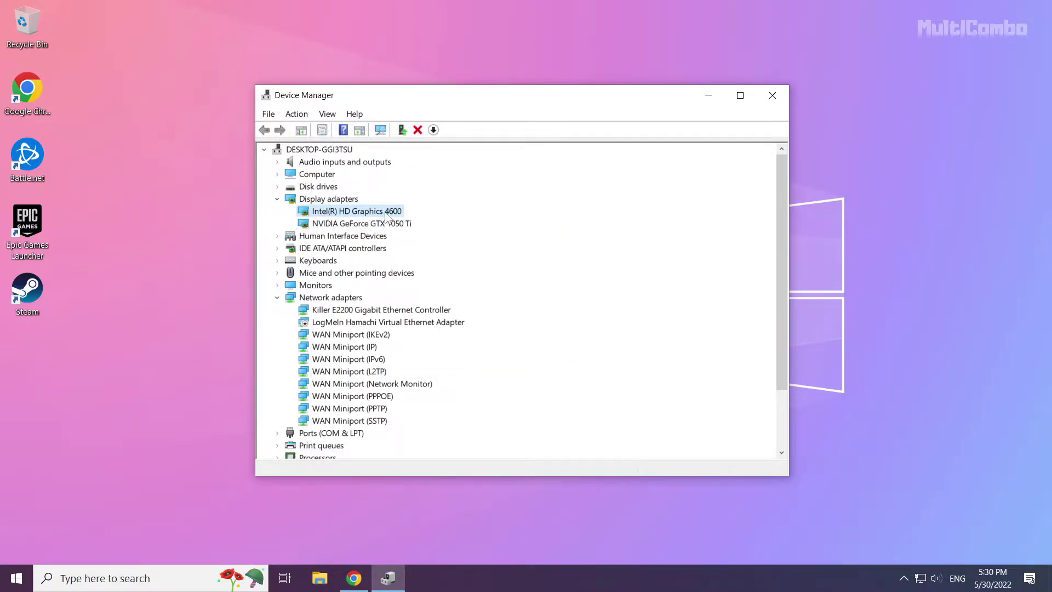
{"action": "right_click", "coordinate": [355, 212]}
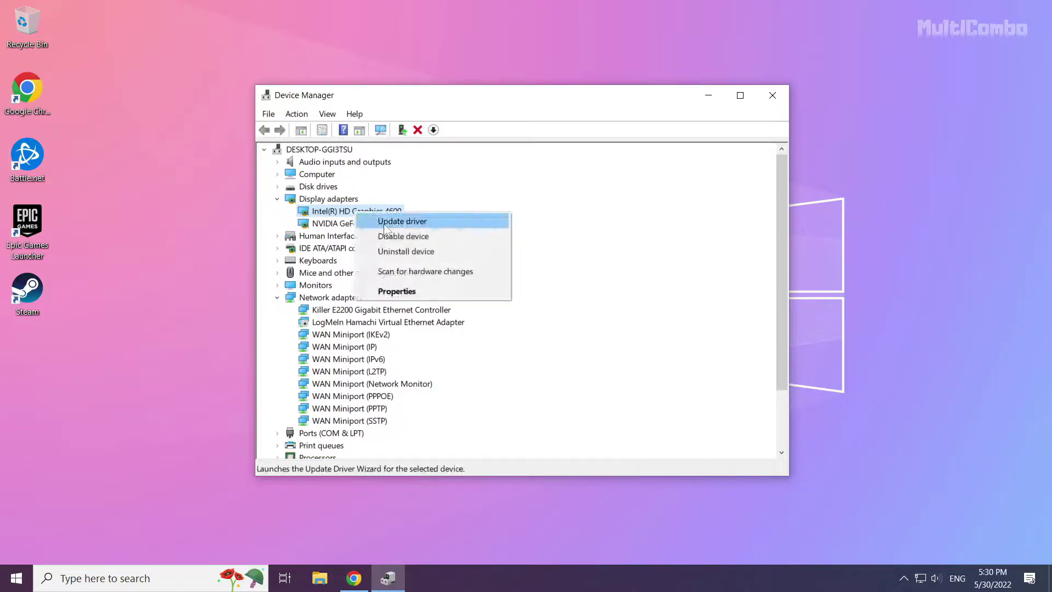
{"action": "left_click", "coordinate": [441, 223]}
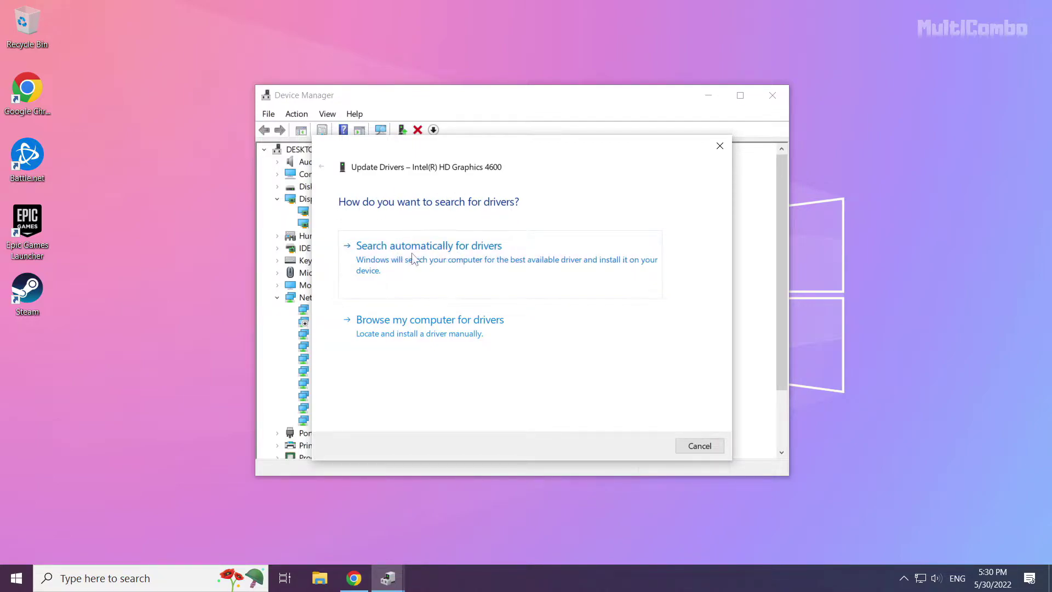
{"action": "left_click", "coordinate": [432, 272]}
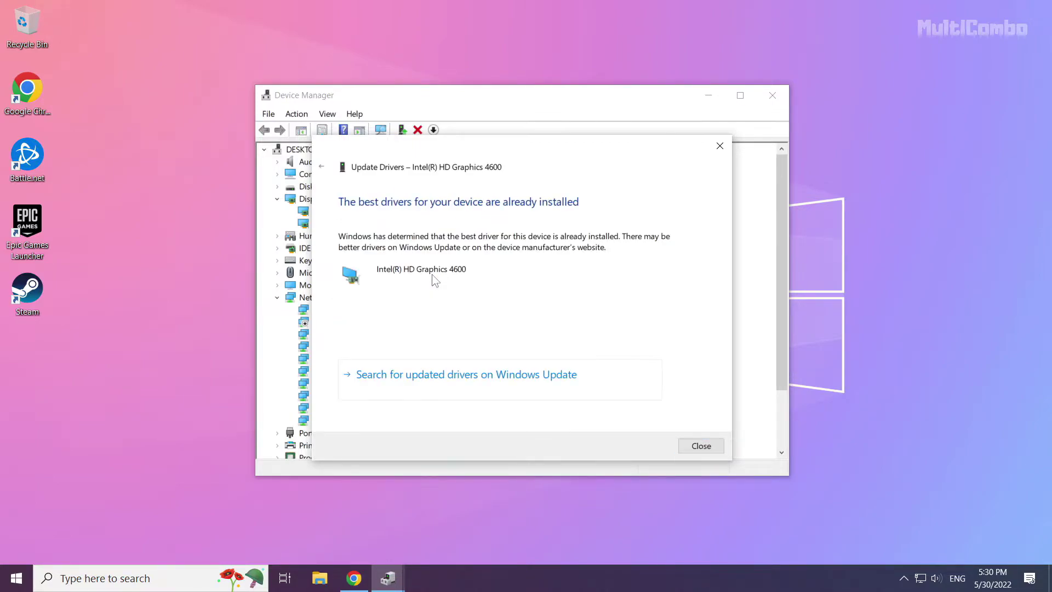
{"action": "left_click", "coordinate": [703, 445]}
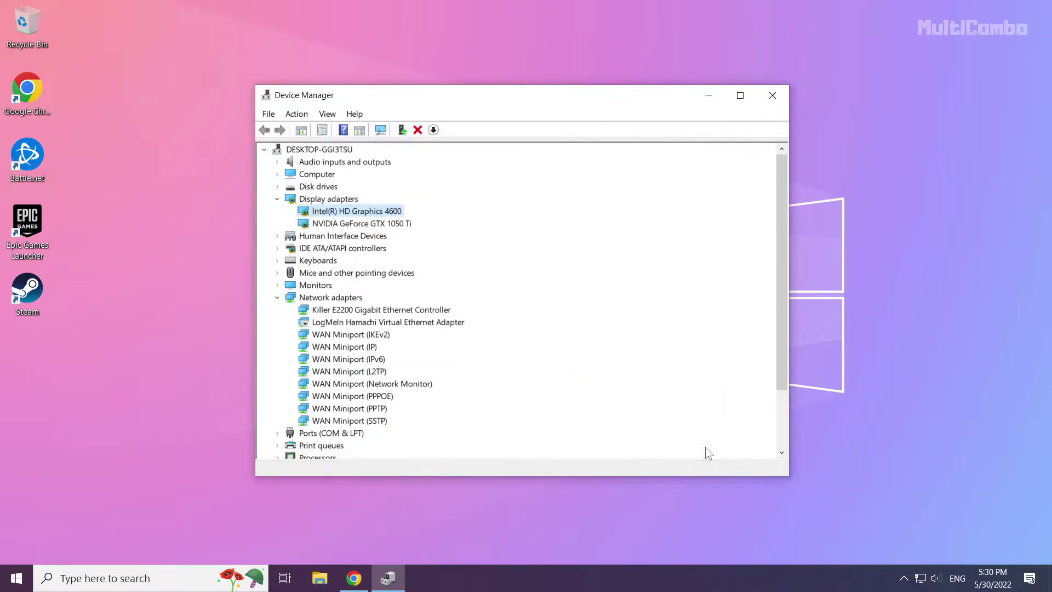
- Close Device Manager and open the Windows Update settings page by searching 'update'
{"action": "left_click", "coordinate": [773, 97]}
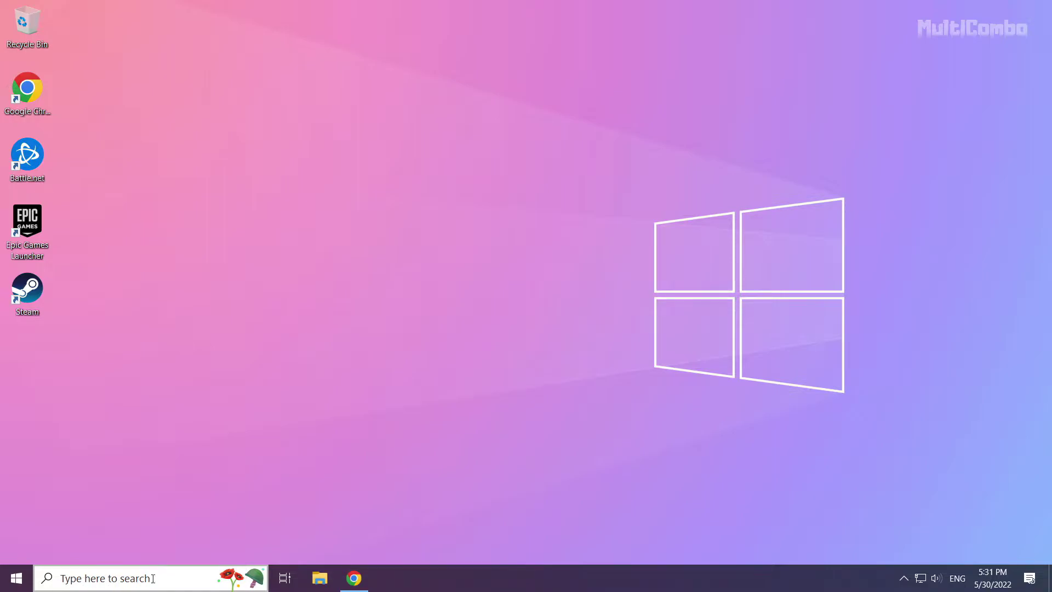
{"action": "left_click", "coordinate": [130, 579]}
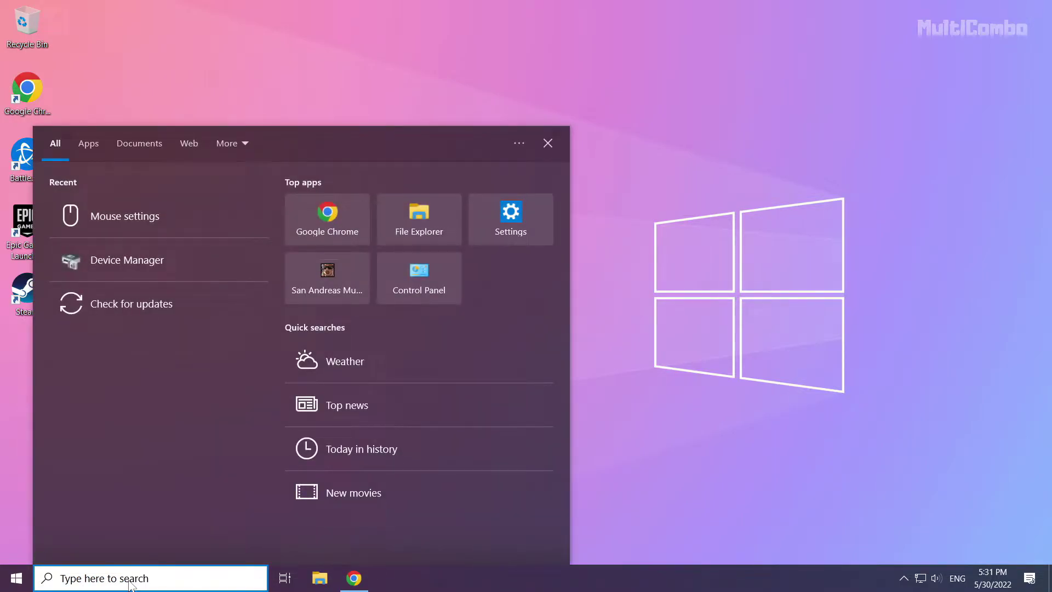
{"action": "type", "text": "update"}
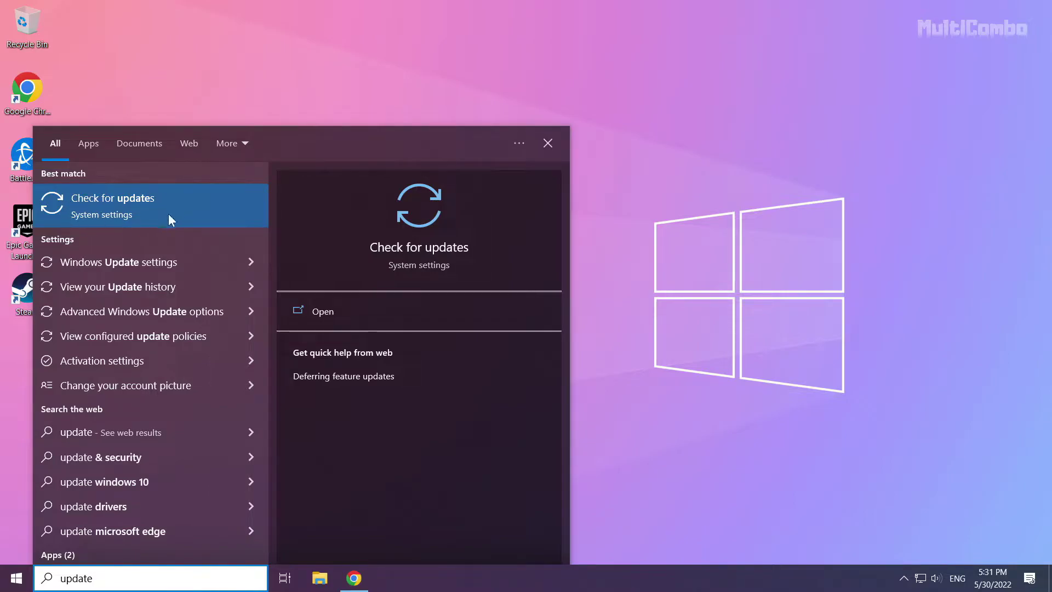
{"action": "left_click", "coordinate": [144, 205]}
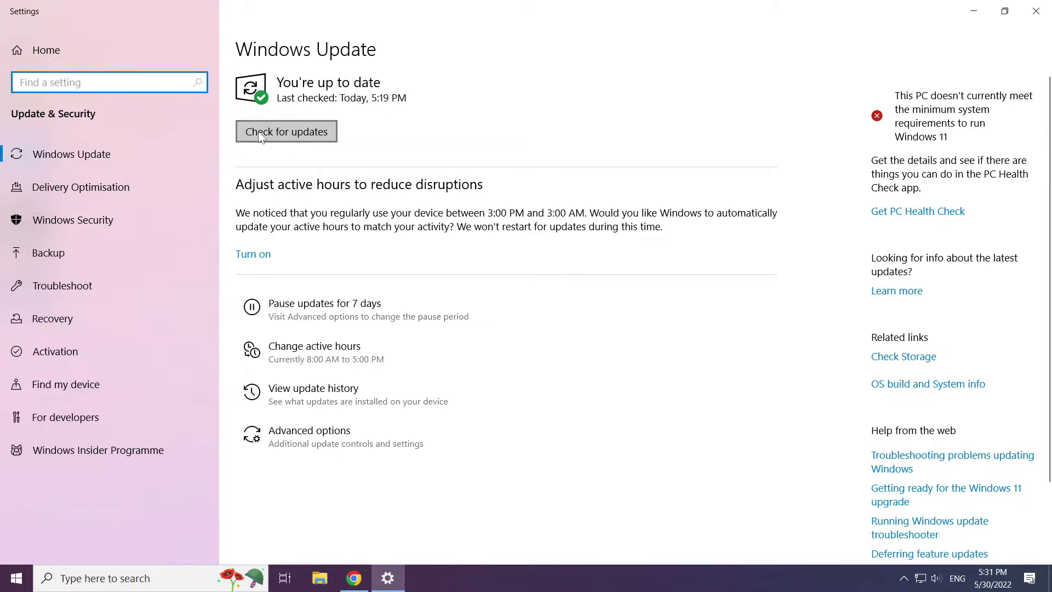
- Check for Windows updates, confirm the PC is up to date, and close Settings
{"action": "left_click", "coordinate": [289, 133]}
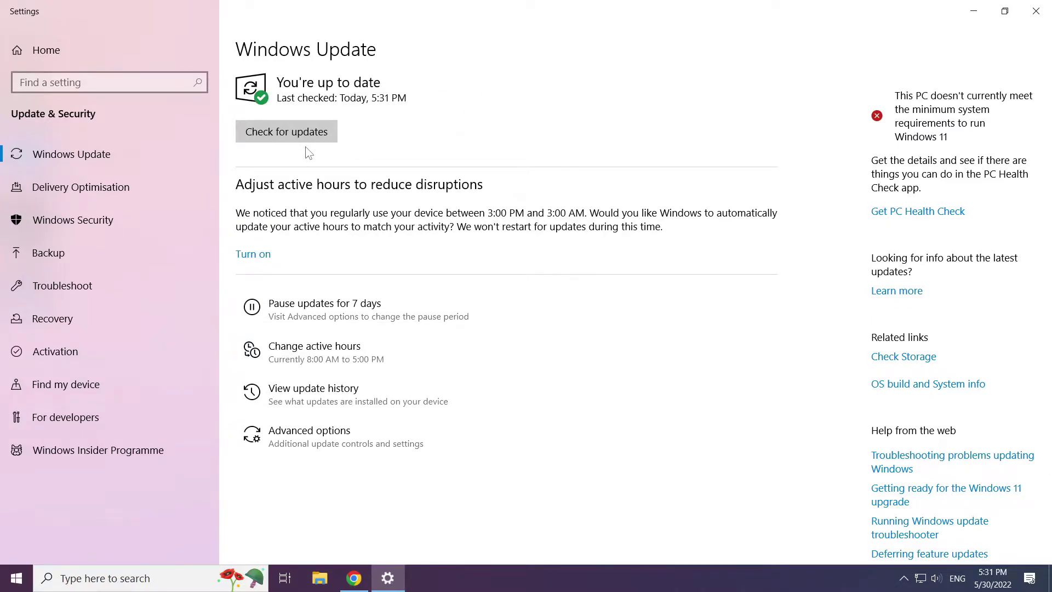
{"action": "left_click", "coordinate": [1037, 12]}
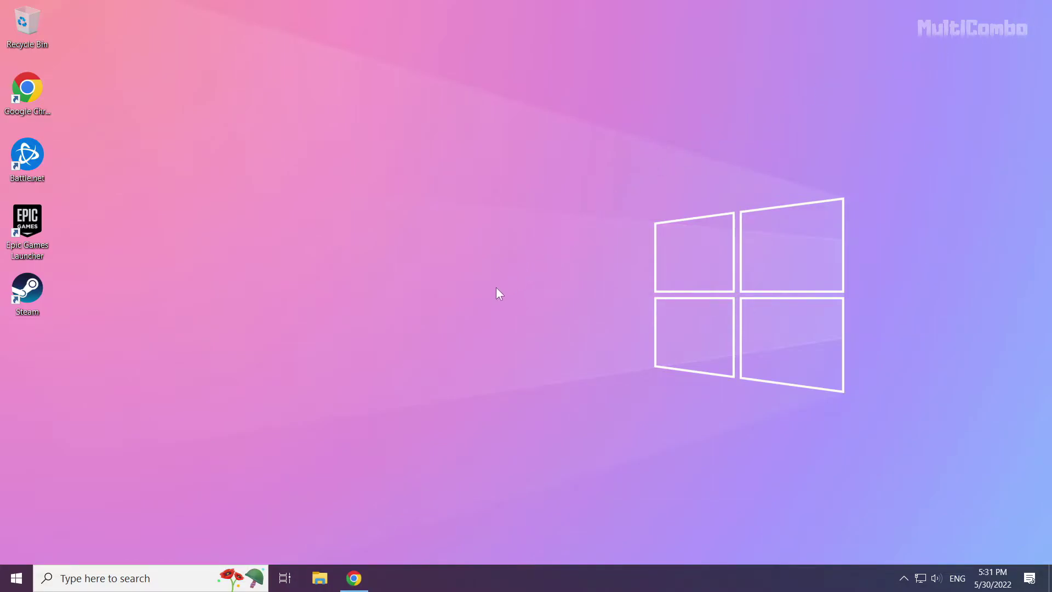
- Return to Chrome's DirectX page and download the DirectX End-User Runtime Web Installer
{"action": "left_click", "coordinate": [356, 580]}
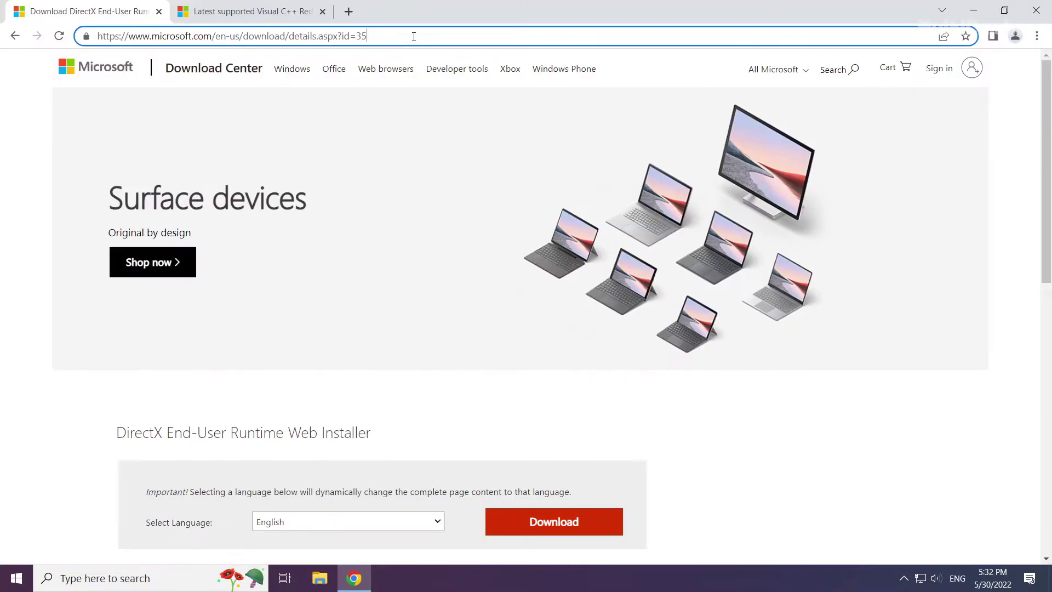
{"action": "mouse_move", "coordinate": [416, 36]}
{"action": "left_mouse_down"}
{"action": "mouse_move", "coordinate": [96, 36]}
{"action": "mouse_move", "coordinate": [408, 33]}
{"action": "left_mouse_up"}
{"action": "left_click", "coordinate": [436, 401]}
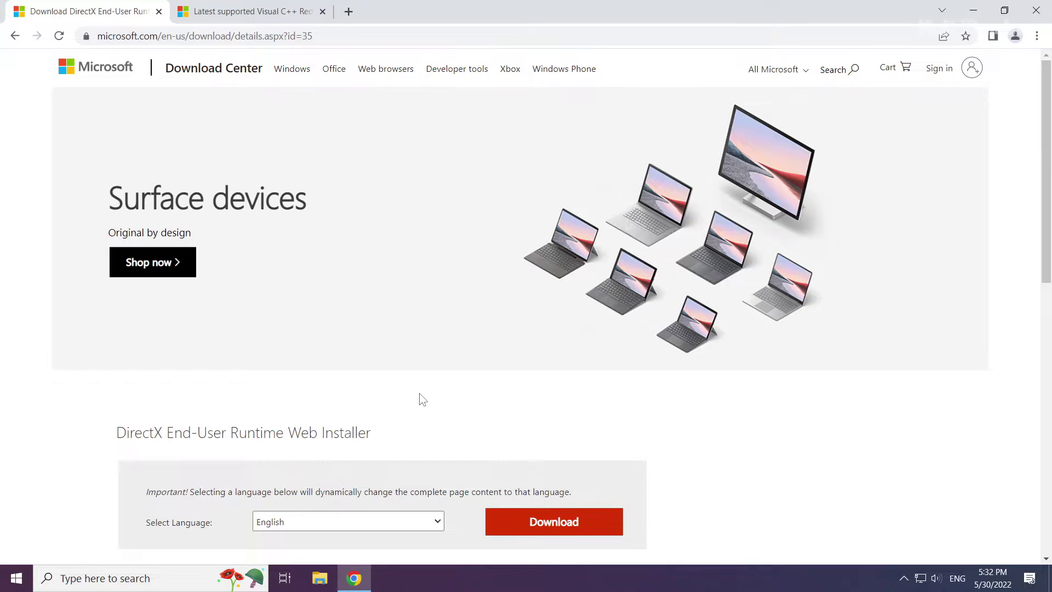
{"action": "scroll", "coordinate": [422, 400], "scroll_direction": "down", "scroll_amount": 2}
{"action": "left_click_drag", "start_coordinate": [376, 299], "coordinate": [98, 294]}
{"action": "left_click", "coordinate": [97, 294]}
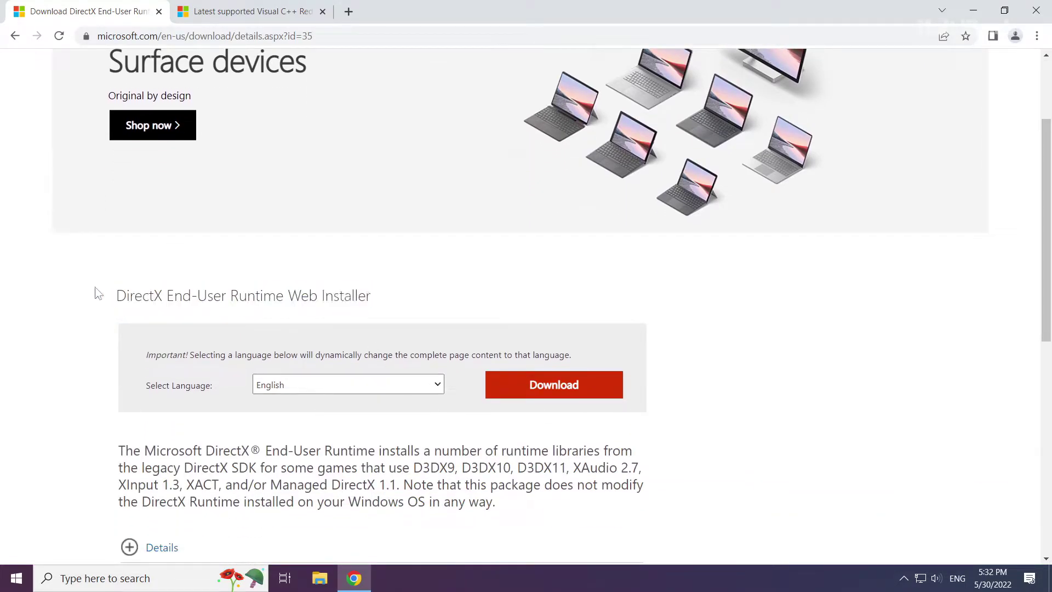
{"action": "left_click", "coordinate": [562, 392]}
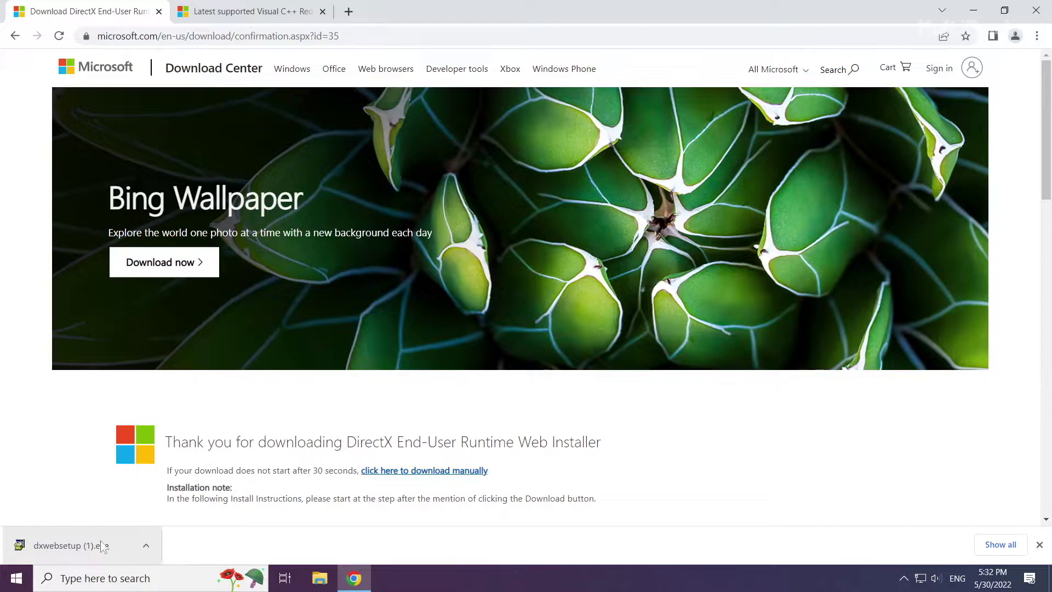
- Run dxwebsetup, accept the licence, decline the Bing Bar, and finish DirectX Setup
{"action": "left_click", "coordinate": [72, 543]}
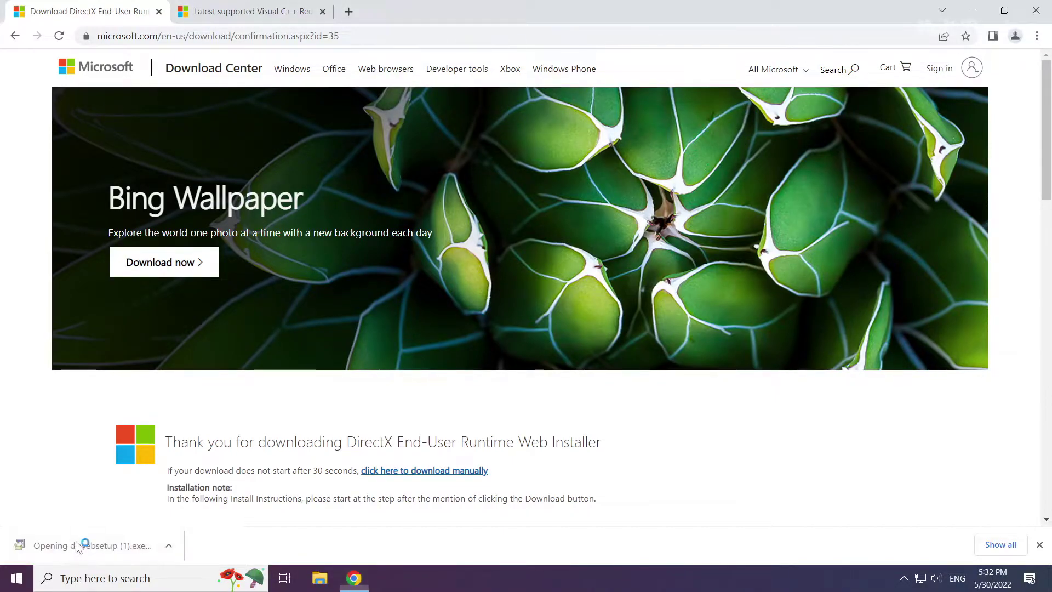
{"action": "left_click_drag", "start_coordinate": [210, 48], "coordinate": [514, 182]}
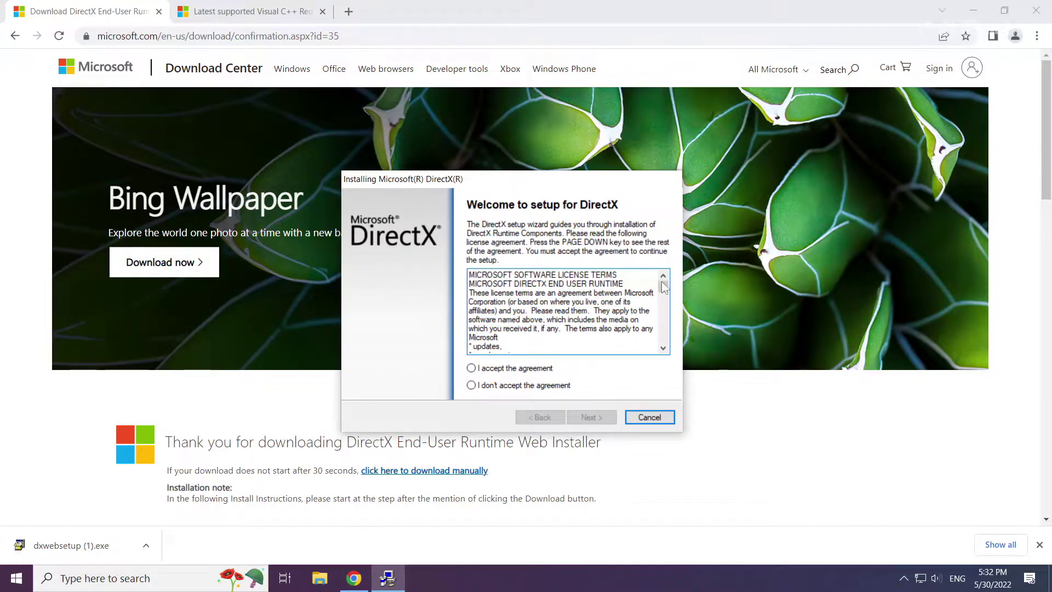
{"action": "left_click_drag", "start_coordinate": [663, 287], "coordinate": [667, 345]}
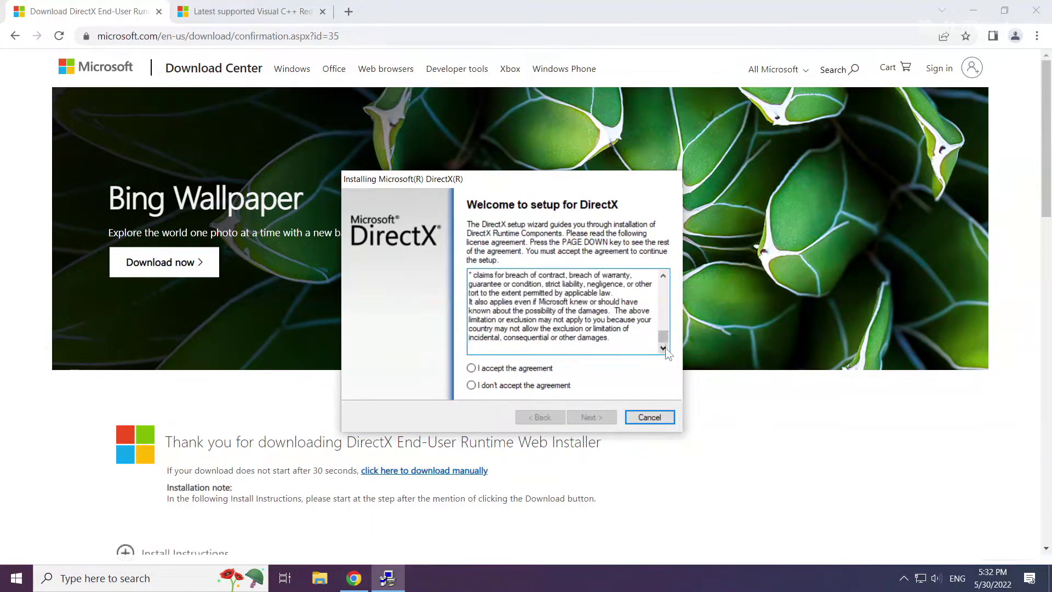
{"action": "left_click", "coordinate": [471, 368]}
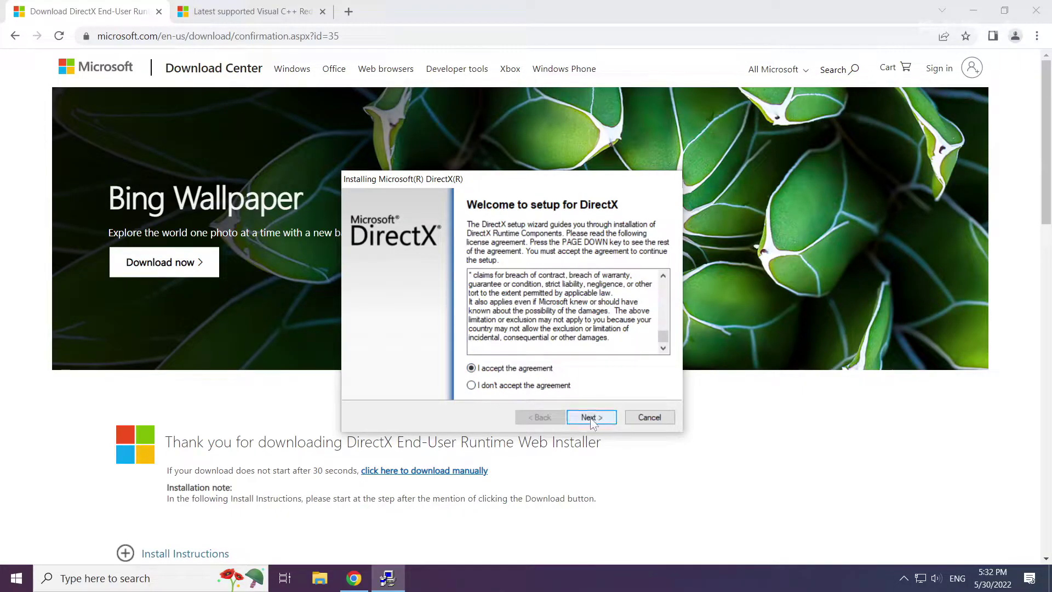
{"action": "left_click", "coordinate": [590, 417]}
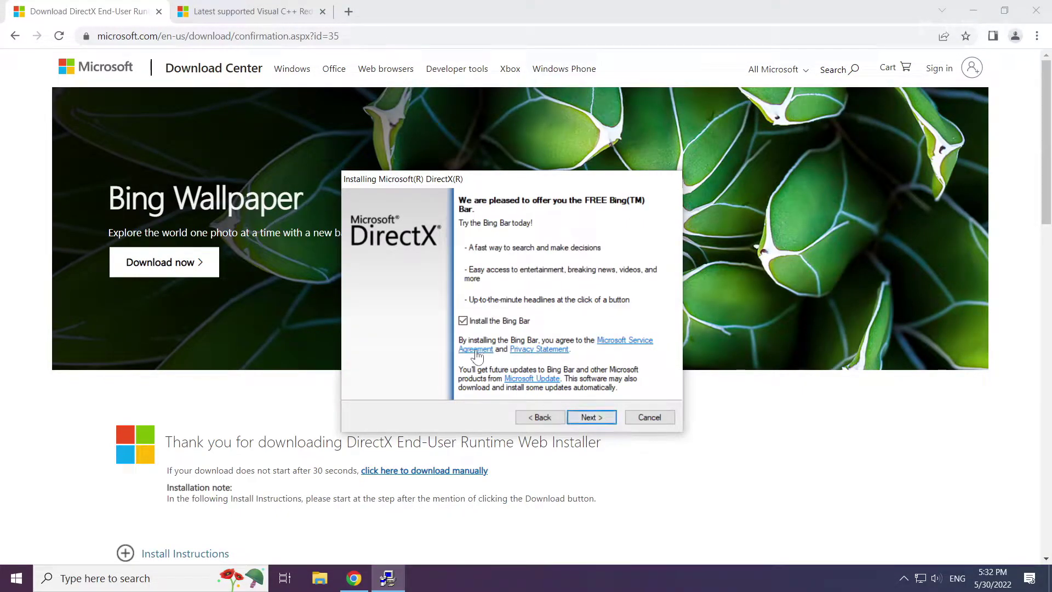
{"action": "left_click", "coordinate": [463, 321]}
{"action": "left_click", "coordinate": [590, 417]}
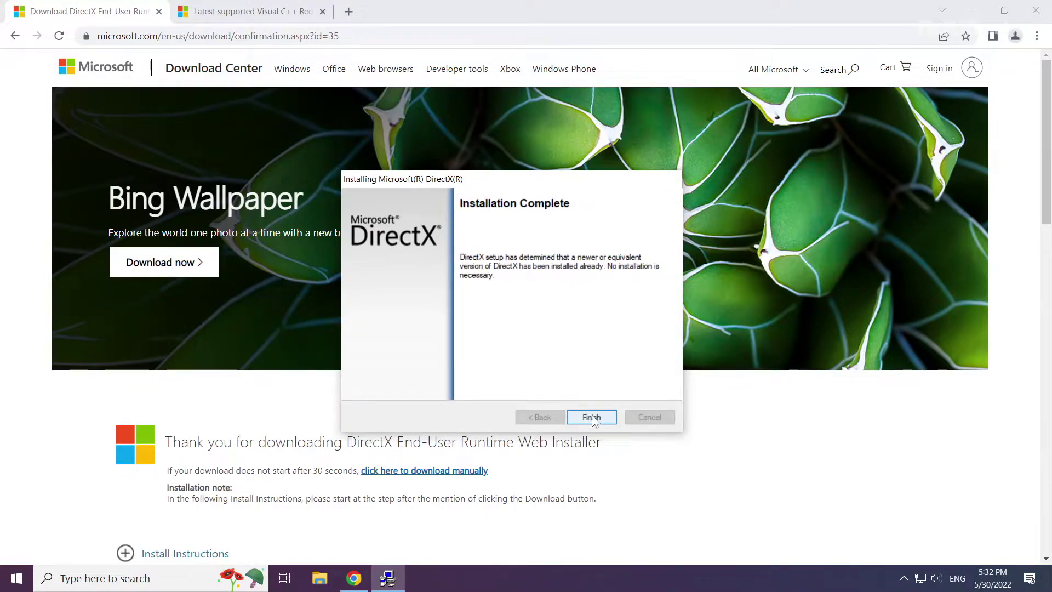
{"action": "left_click", "coordinate": [591, 417]}
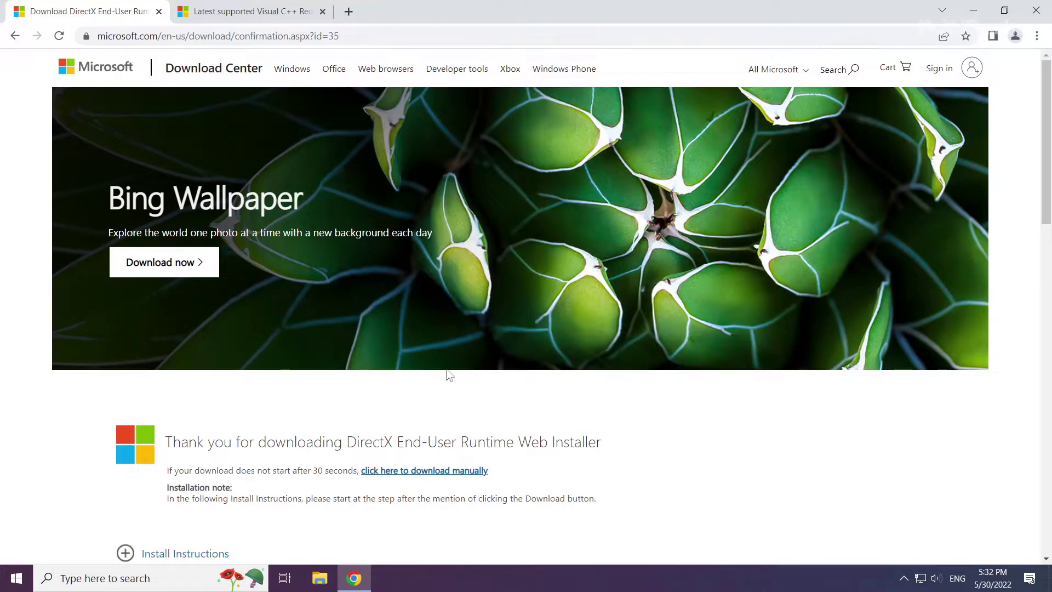
- Close the DirectX download tab and review the Visual C++ redistributable article
{"action": "left_click", "coordinate": [159, 11]}
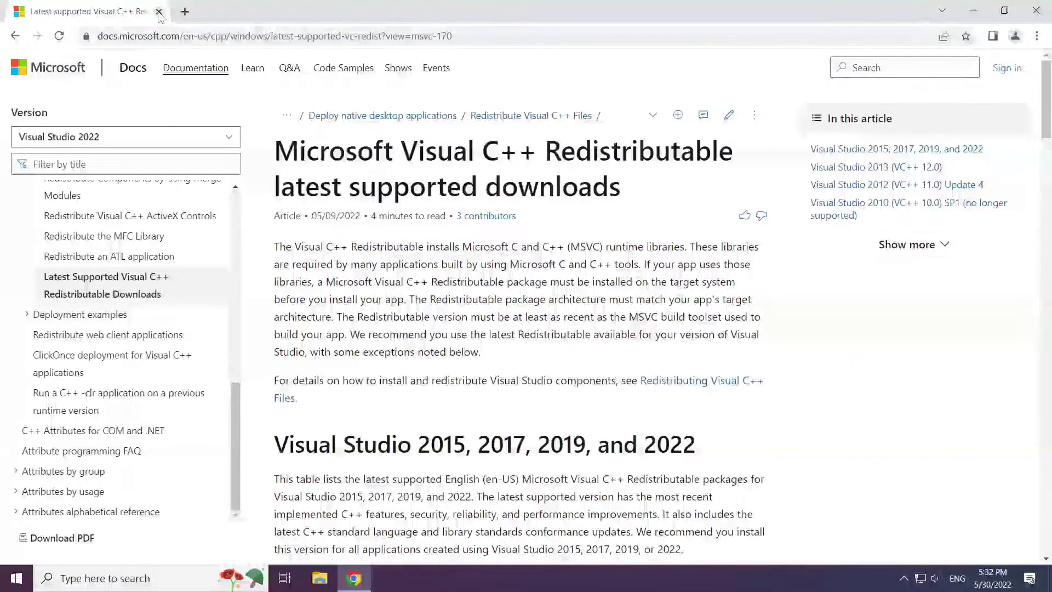
{"action": "mouse_move", "coordinate": [452, 36]}
{"action": "left_mouse_down"}
{"action": "mouse_move", "coordinate": [98, 37]}
{"action": "mouse_move", "coordinate": [452, 37]}
{"action": "left_mouse_up"}
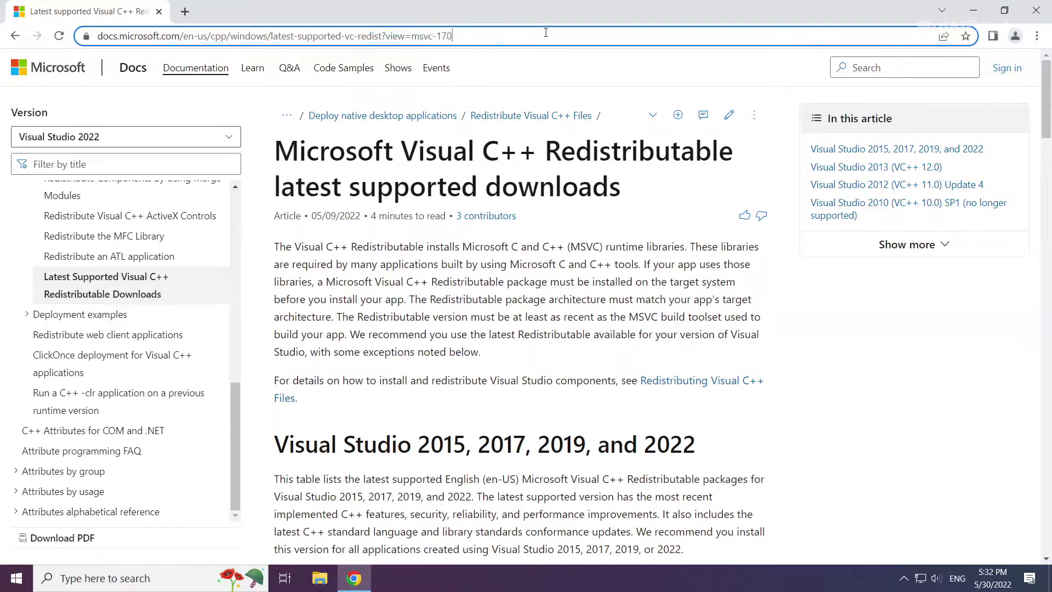
{"action": "left_click", "coordinate": [381, 103]}
{"action": "left_click_drag", "start_coordinate": [292, 148], "coordinate": [531, 153]}
{"action": "left_click", "coordinate": [462, 199]}
{"action": "left_click_drag", "start_coordinate": [262, 442], "coordinate": [707, 444]}
{"action": "left_click", "coordinate": [715, 441]}
- Download the ARM64, x86 and x64 vc_redist installers from the download table
{"action": "scroll", "coordinate": [531, 430], "scroll_direction": "down", "scroll_amount": 1}
{"action": "scroll", "coordinate": [531, 430], "scroll_direction": "down", "scroll_amount": 4}
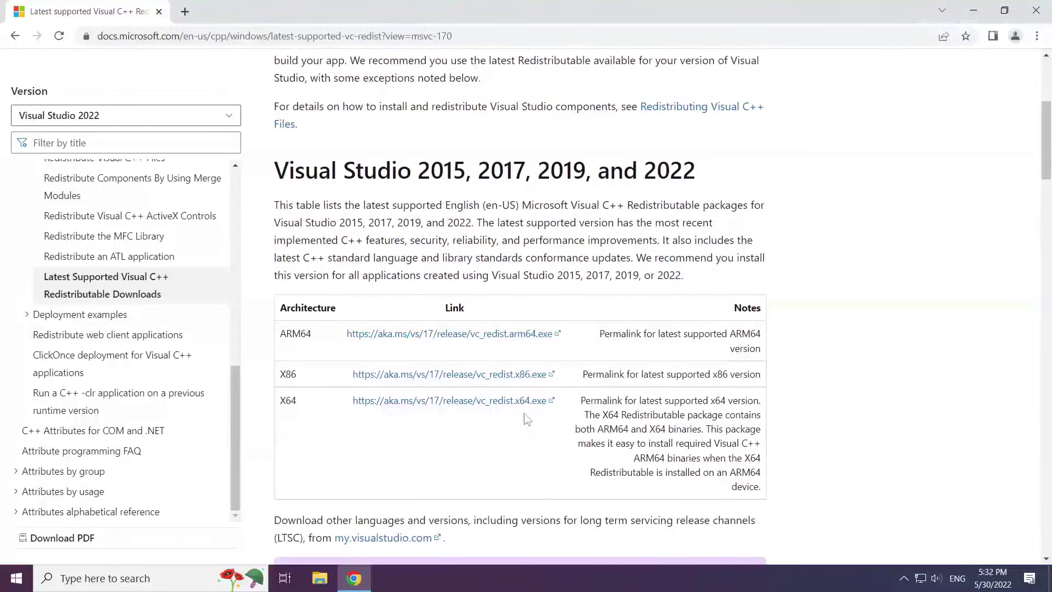
{"action": "left_click_drag", "start_coordinate": [281, 331], "coordinate": [589, 401]}
{"action": "left_click", "coordinate": [588, 400]}
{"action": "left_click", "coordinate": [420, 335]}
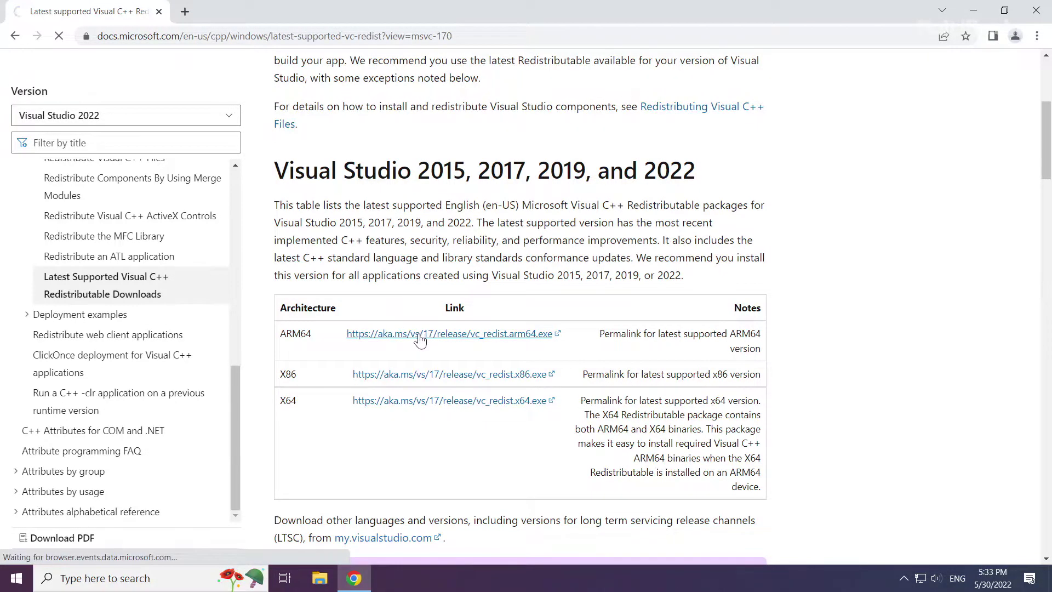
{"action": "left_click", "coordinate": [422, 377]}
{"action": "left_click", "coordinate": [409, 402]}
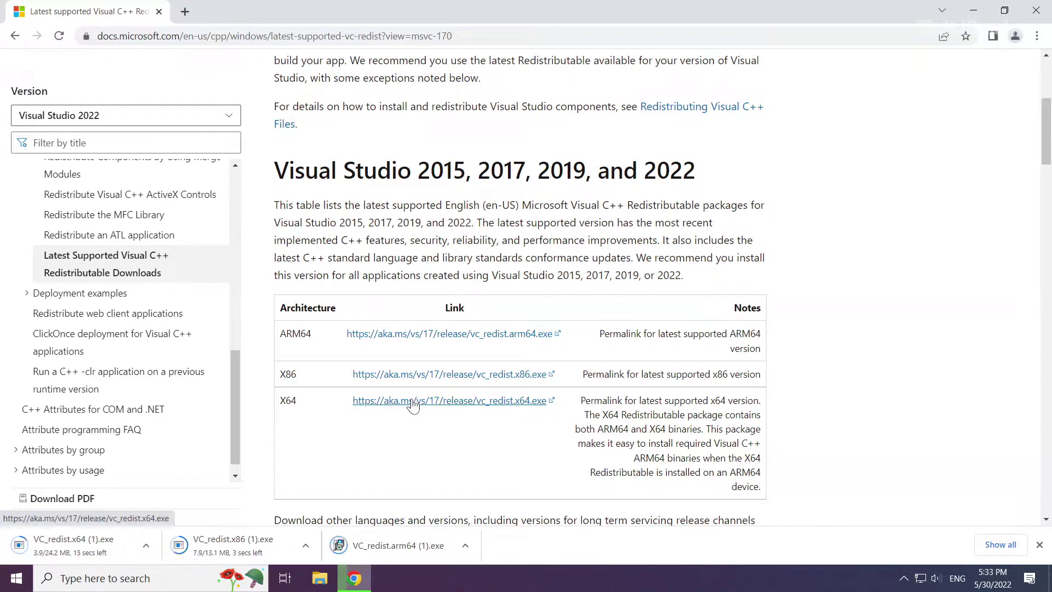
- Run the Arm64 redistributable installer, agreeing to its licence terms
{"action": "left_click", "coordinate": [408, 548]}
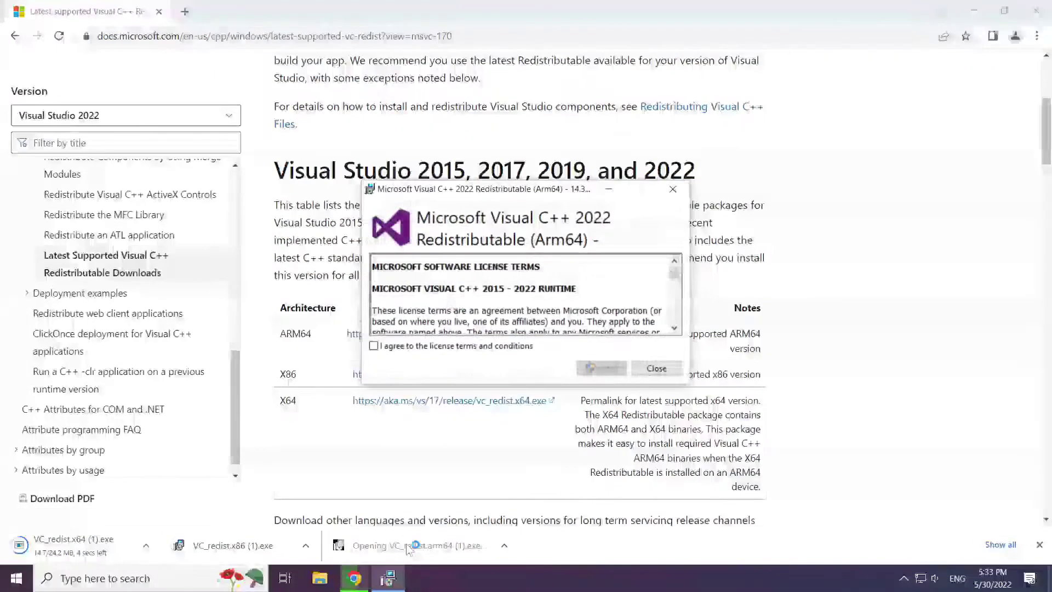
{"action": "left_click_drag", "start_coordinate": [675, 272], "coordinate": [675, 330]}
{"action": "left_click", "coordinate": [373, 346]}
{"action": "left_click", "coordinate": [600, 369]}
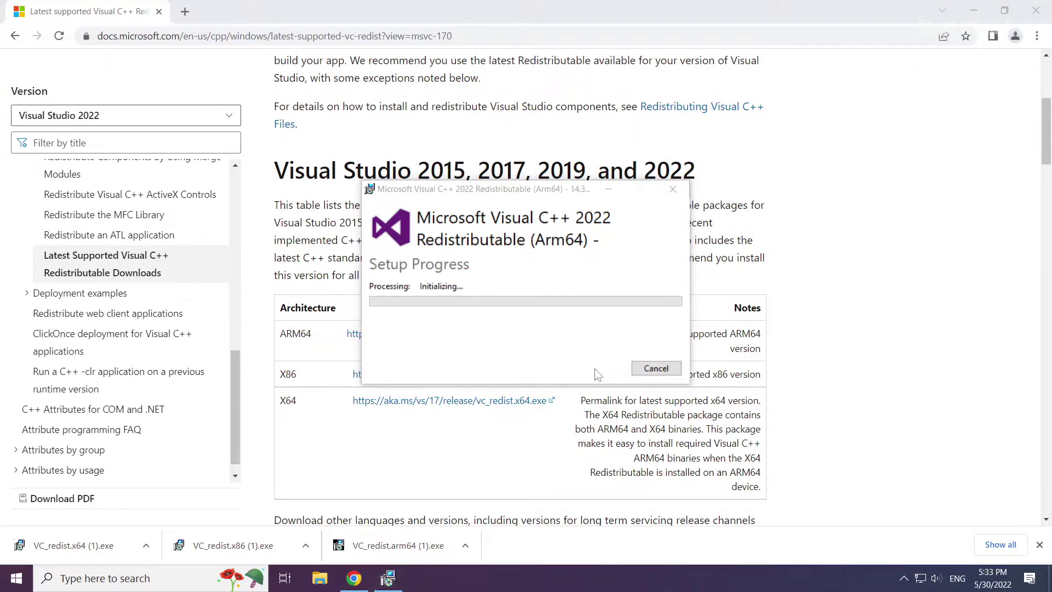
- Install the x86 Visual C++ Redistributable 14.32.31326, then launch the x64 installer
{"action": "left_click", "coordinate": [236, 545]}
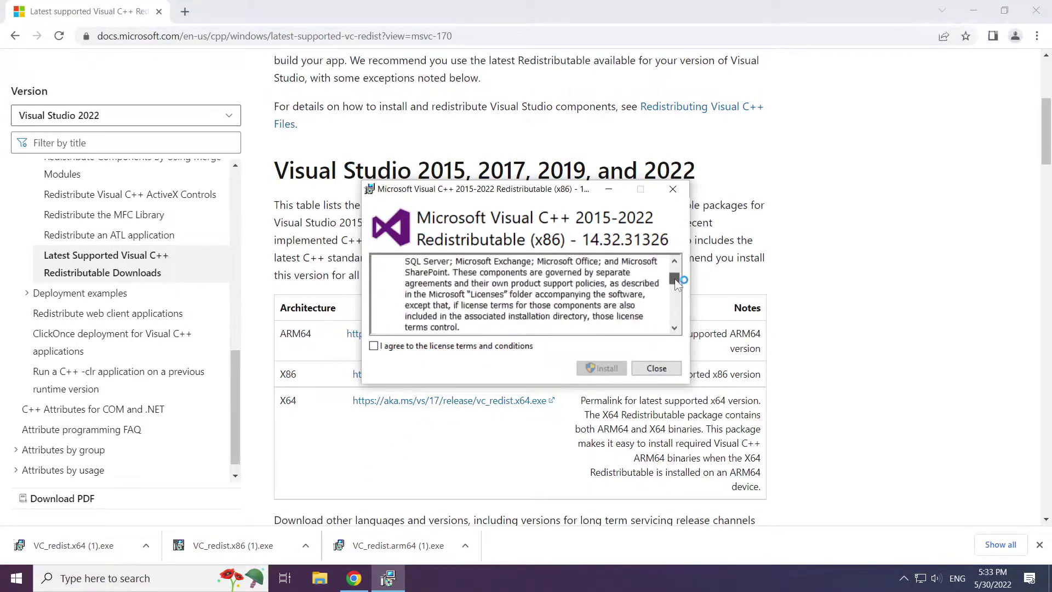
{"action": "left_click_drag", "start_coordinate": [676, 282], "coordinate": [676, 316]}
{"action": "left_click", "coordinate": [402, 350]}
{"action": "left_click", "coordinate": [603, 368]}
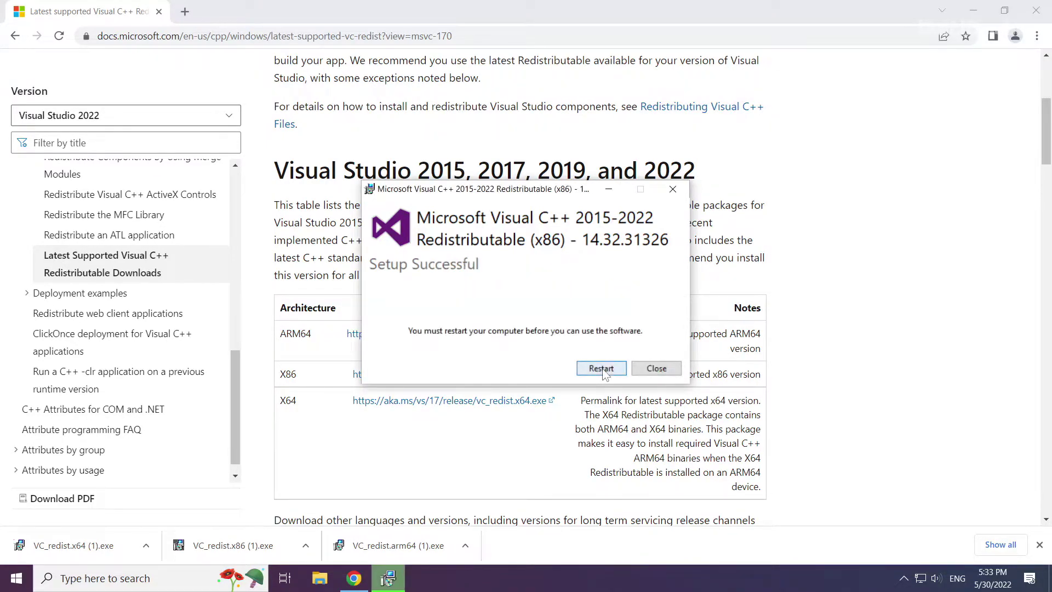
{"action": "left_click", "coordinate": [657, 368]}
{"action": "left_click", "coordinate": [74, 546]}
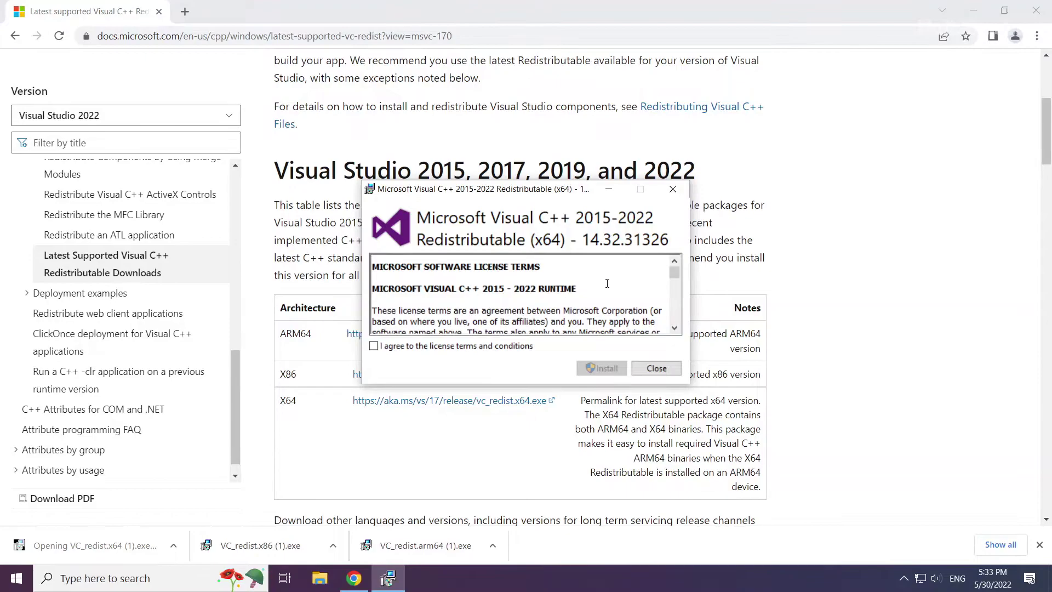
- Install the x64 Visual C++ 2015-2022 Redistributable 14.32.31326, then close Chrome
{"action": "left_click_drag", "start_coordinate": [674, 274], "coordinate": [675, 331]}
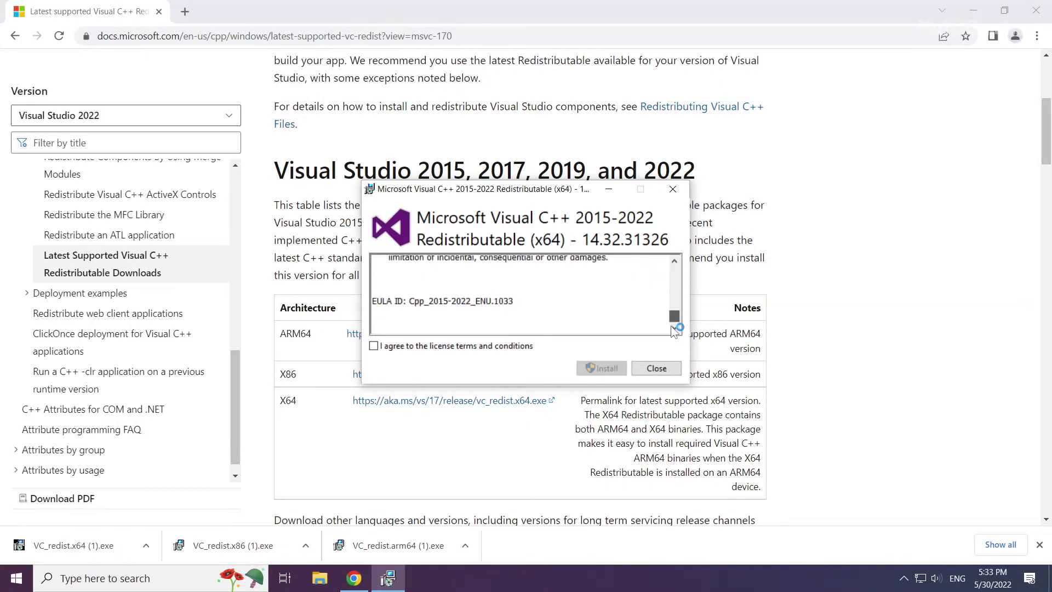
{"action": "left_click", "coordinate": [374, 345]}
{"action": "left_click", "coordinate": [597, 368]}
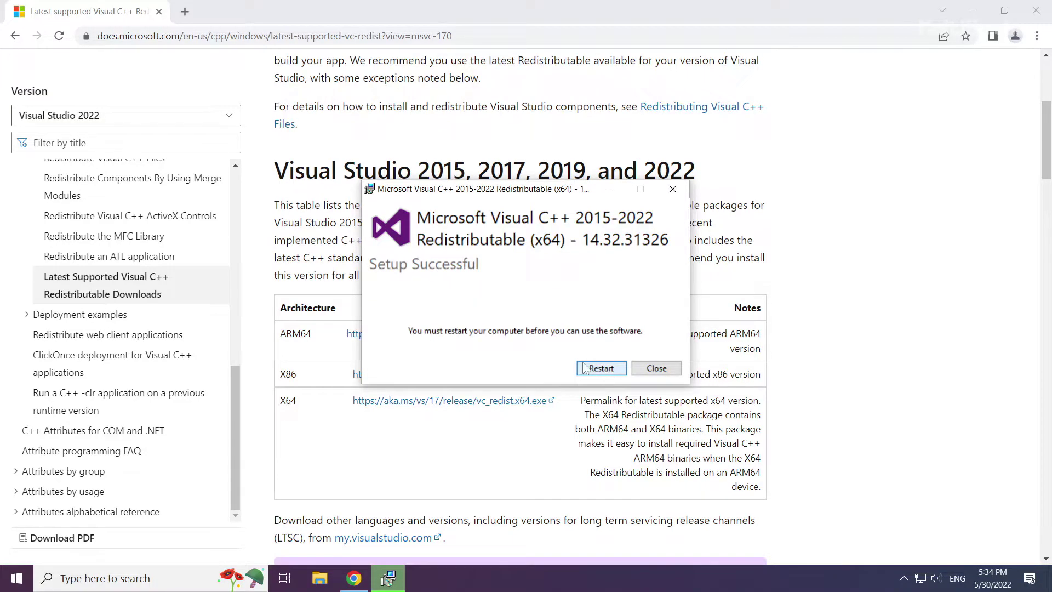
{"action": "left_click", "coordinate": [658, 370]}
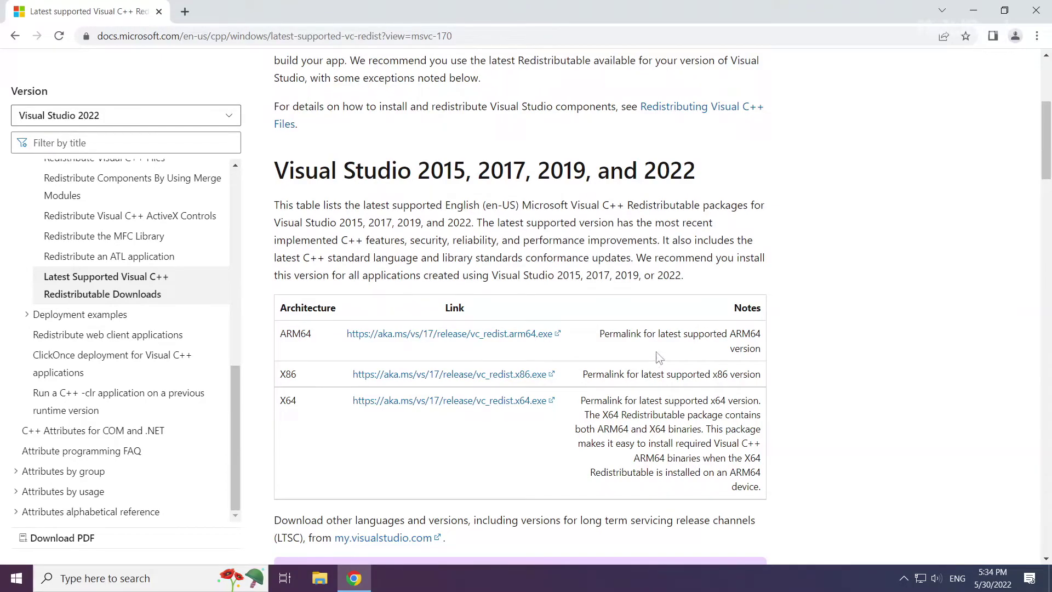
{"action": "left_click", "coordinate": [1036, 12]}
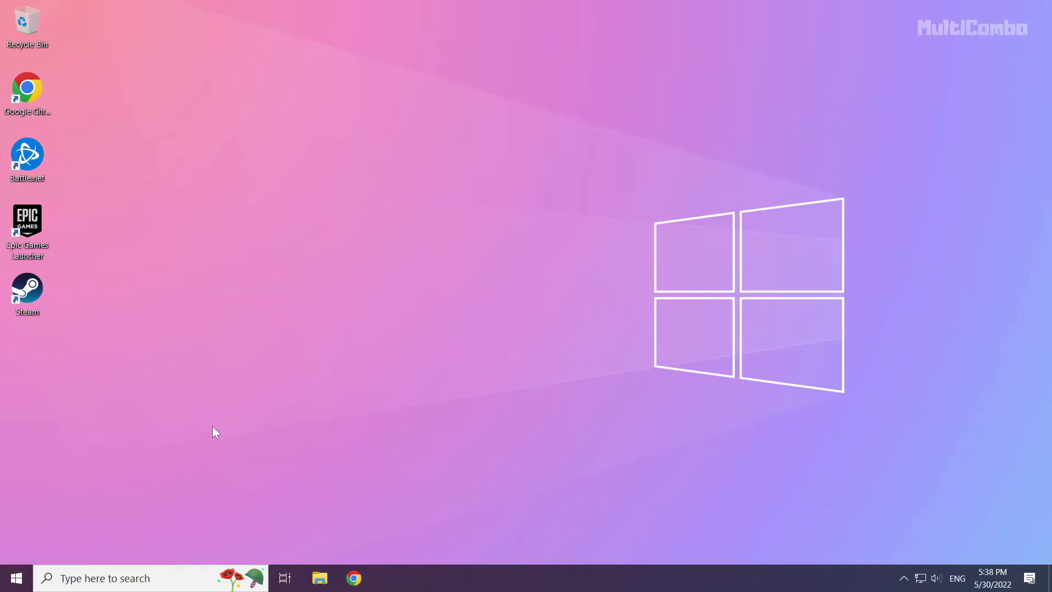
- Launch Task Manager from the Start button's right-click menu and show the Startup tab
{"action": "right_click", "coordinate": [17, 578]}
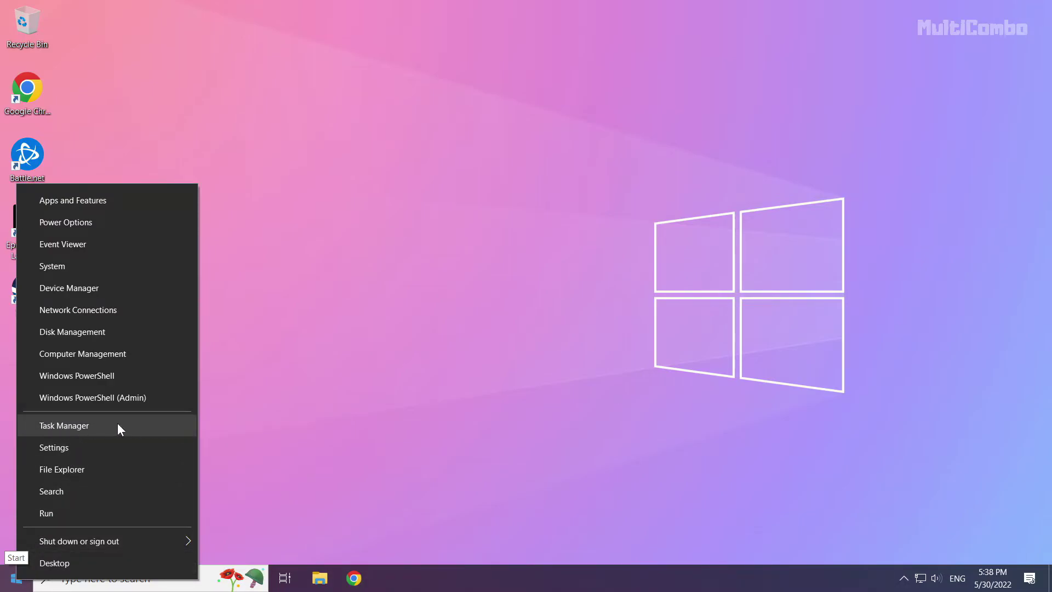
{"action": "left_click", "coordinate": [94, 427]}
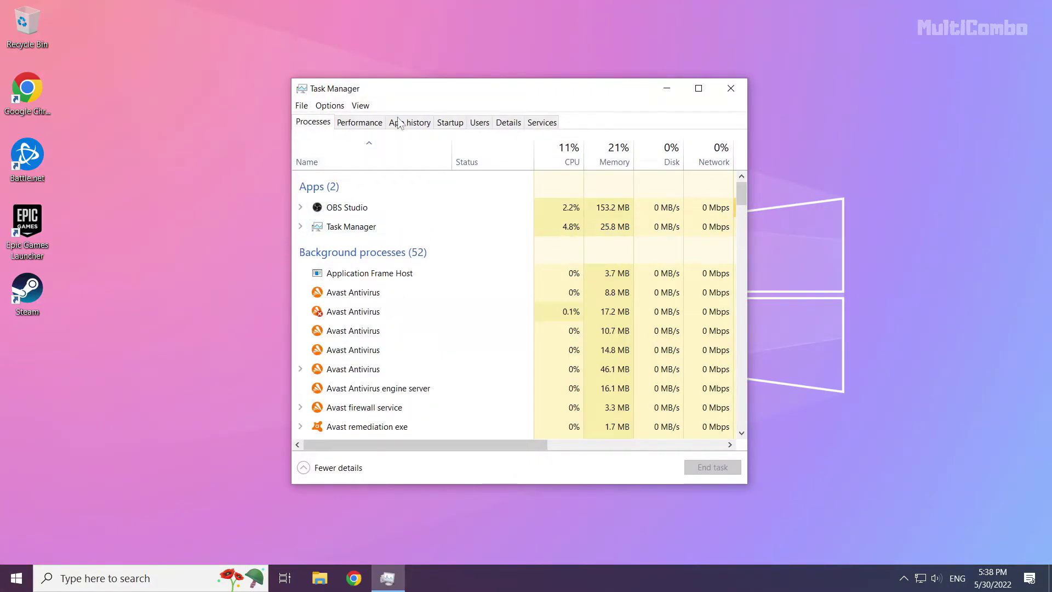
{"action": "left_click", "coordinate": [450, 123]}
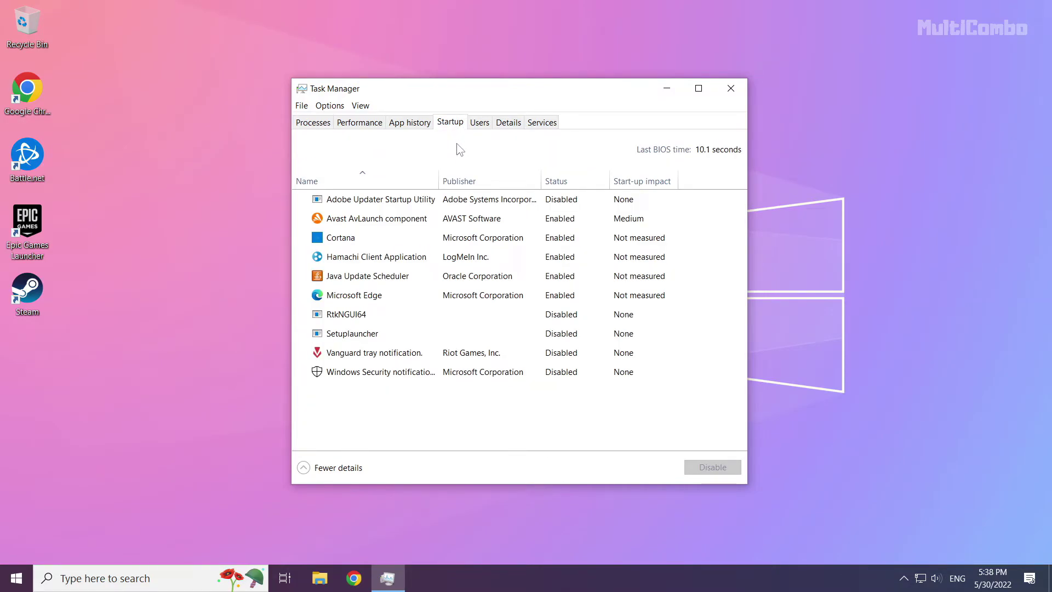
- Disable Microsoft Edge, Java Update Scheduler, Hamachi Client Application and Cortana at startup, then close Task Manager
{"action": "left_click", "coordinate": [399, 295]}
{"action": "left_click", "coordinate": [712, 467]}
{"action": "left_click", "coordinate": [417, 281]}
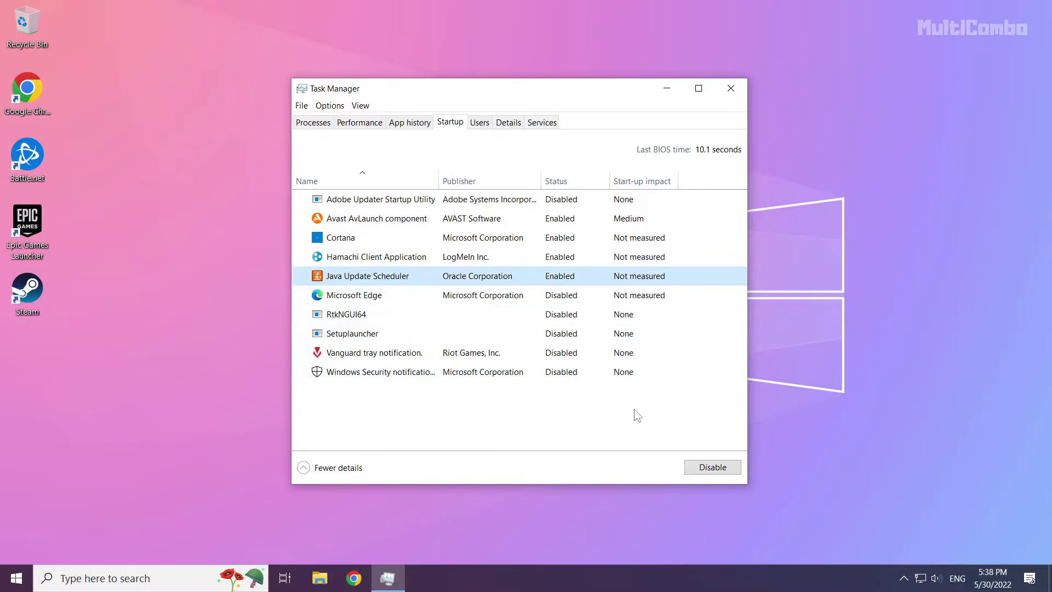
{"action": "left_click", "coordinate": [712, 466]}
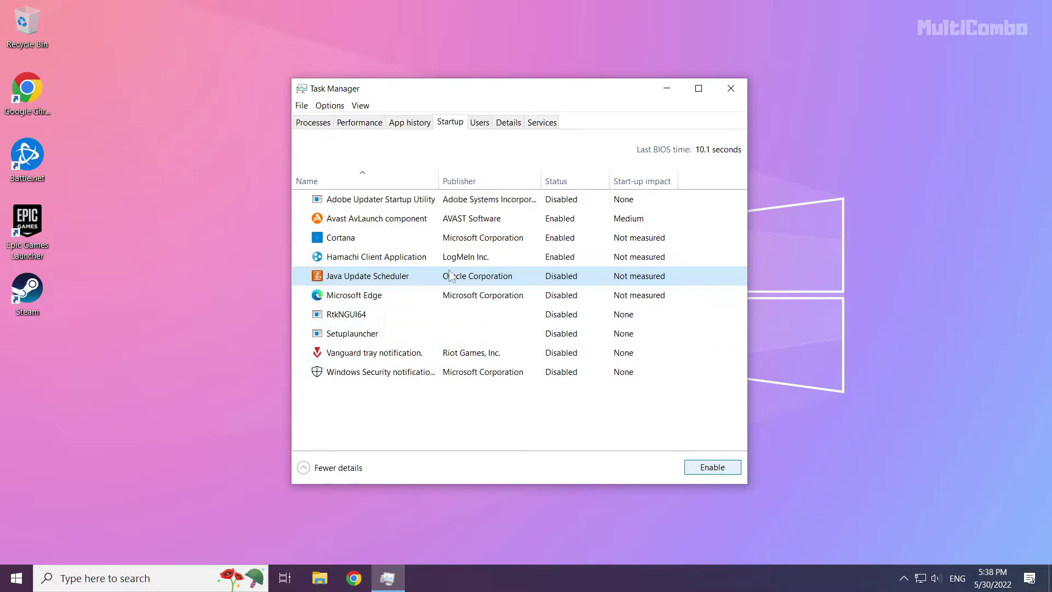
{"action": "left_click", "coordinate": [446, 257]}
{"action": "left_click", "coordinate": [724, 467]}
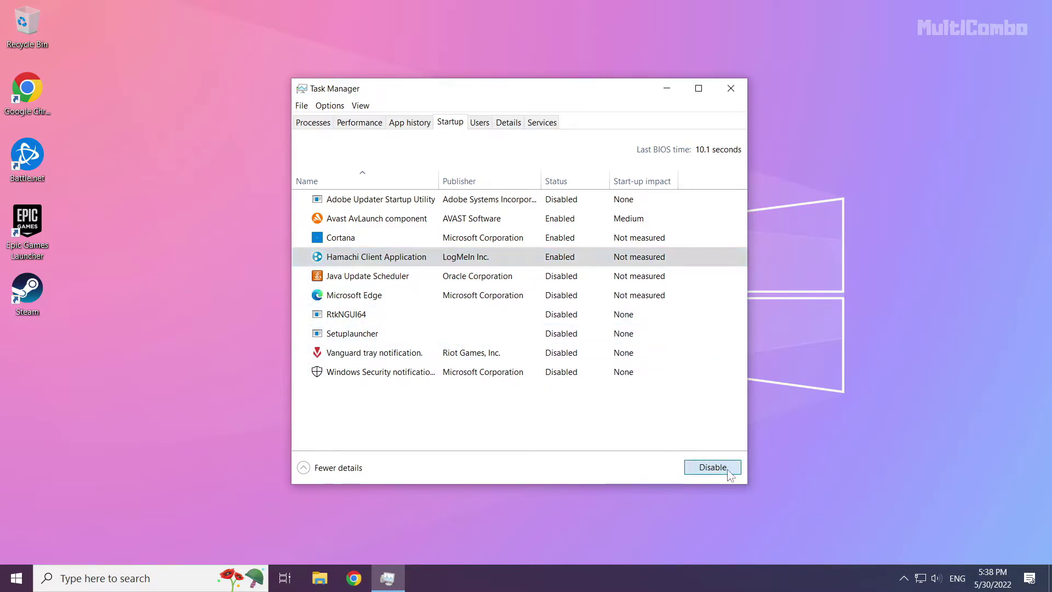
{"action": "left_click", "coordinate": [507, 243]}
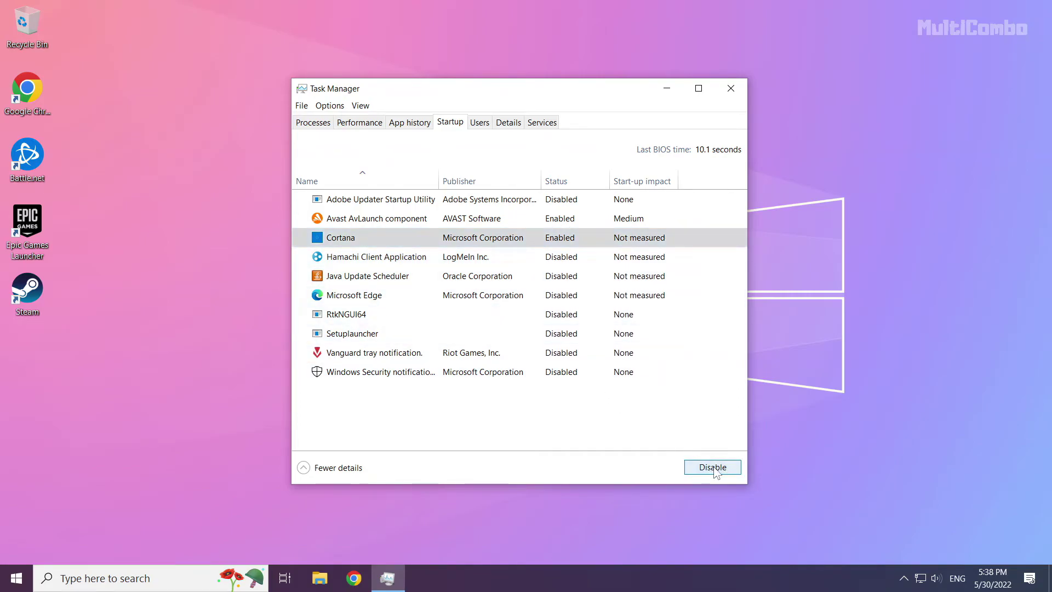
{"action": "left_click", "coordinate": [715, 471]}
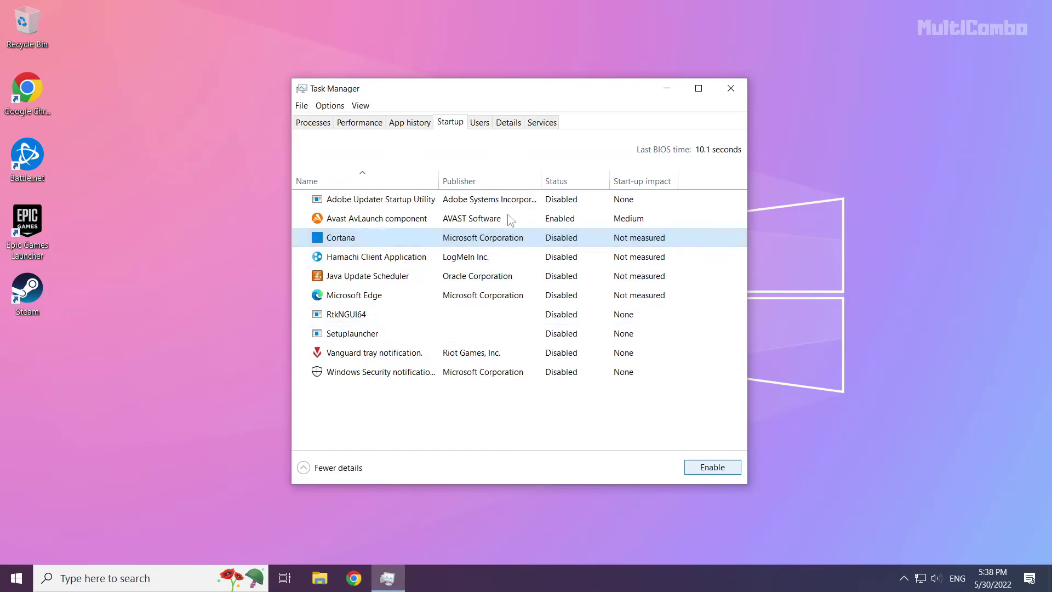
{"action": "left_click", "coordinate": [732, 90]}
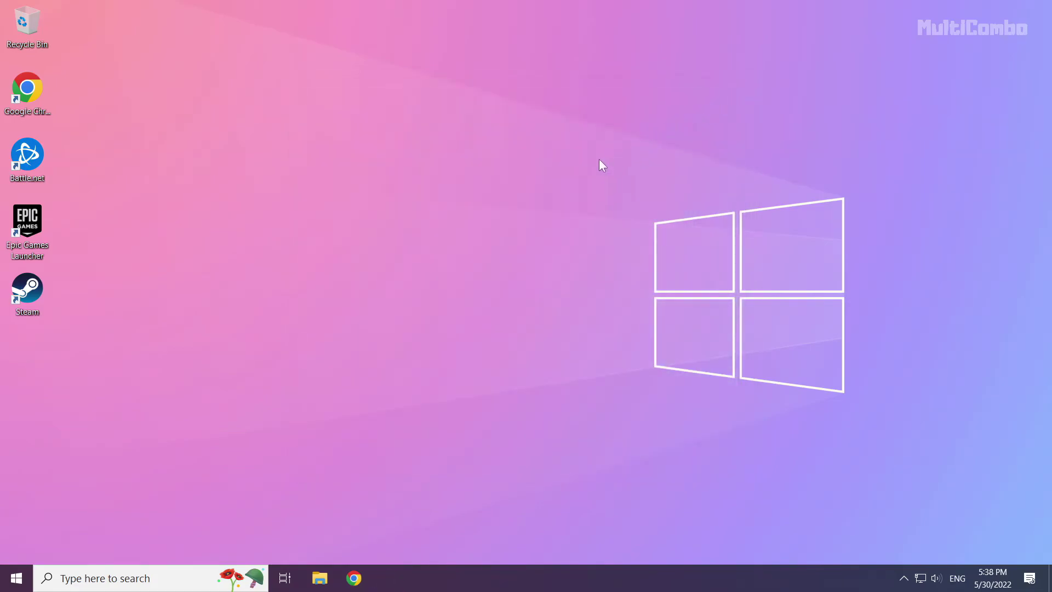
- Open the Start menu's Power options to show Sleep, Shut down and Restart
{"action": "left_click", "coordinate": [17, 578]}
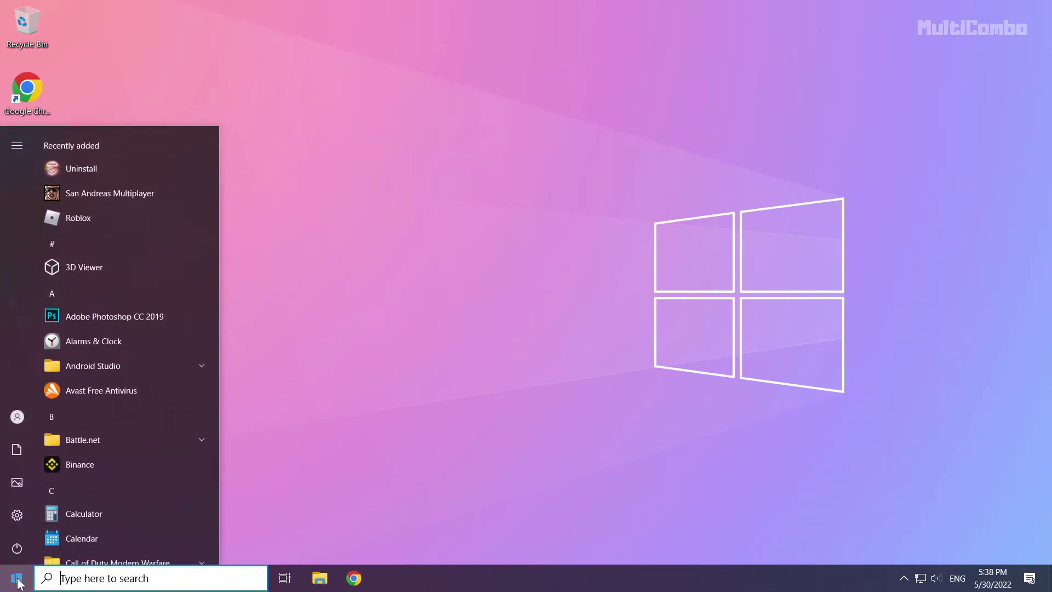
{"action": "left_click", "coordinate": [17, 549]}
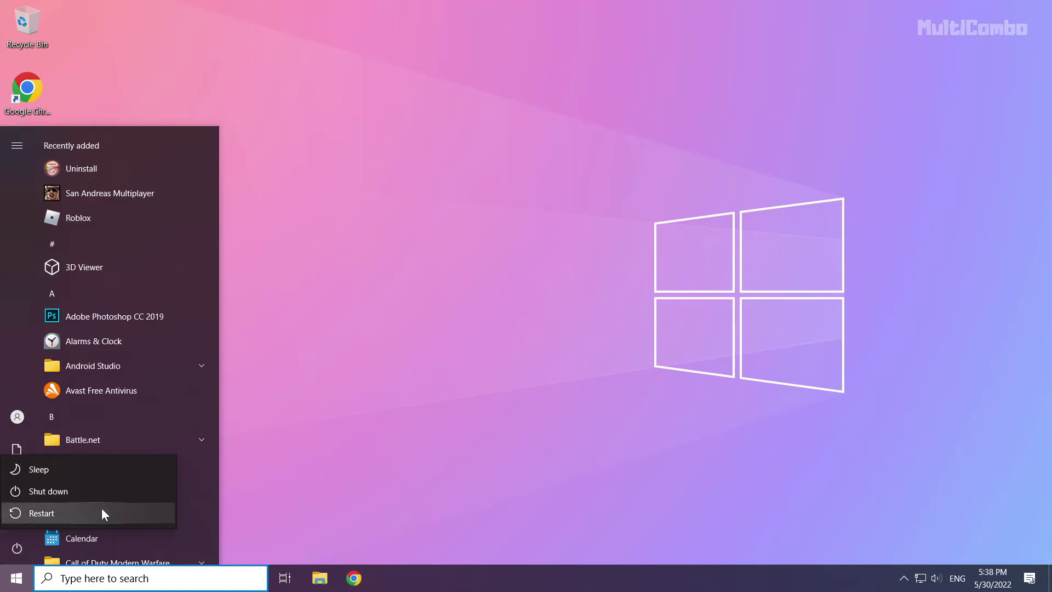